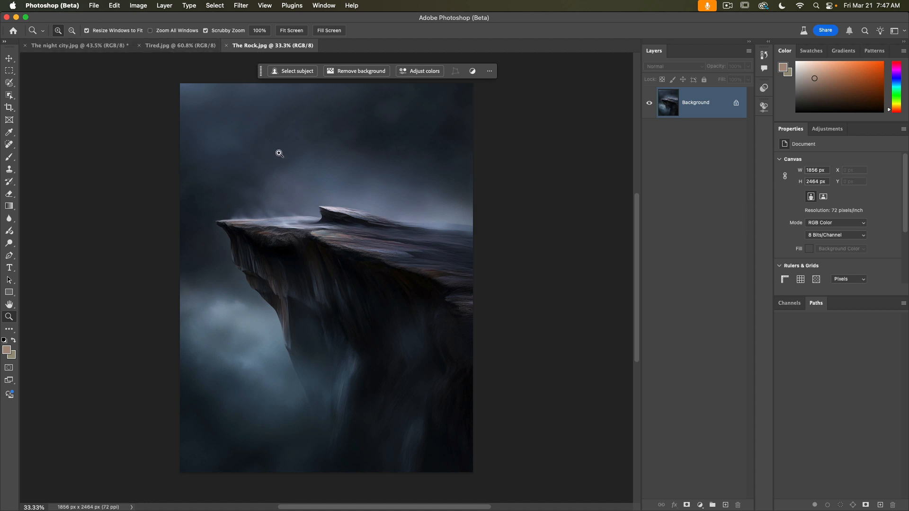
pyautogui.click(10, 59)
pyautogui.click(317, 7)
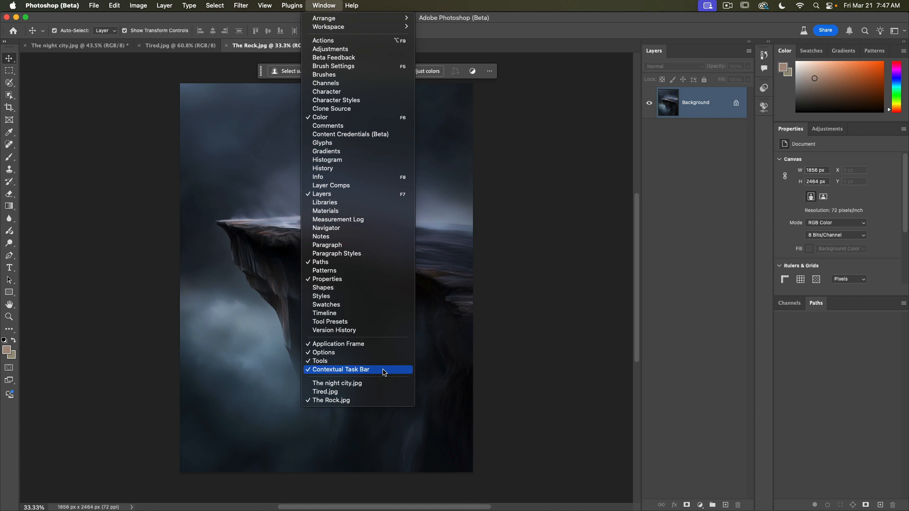
pyautogui.click(259, 78)
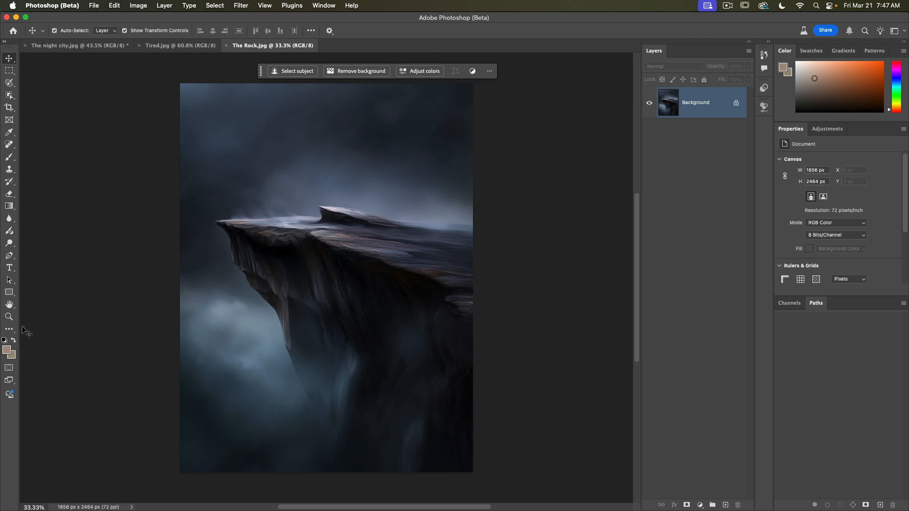
# Step: Extend The Rock.jpg canvas upward with the Crop tool to a height of about 3460 px
pyautogui.click(9, 317)
pyautogui.moveTo(277, 333); pyautogui.dragTo(255, 330)
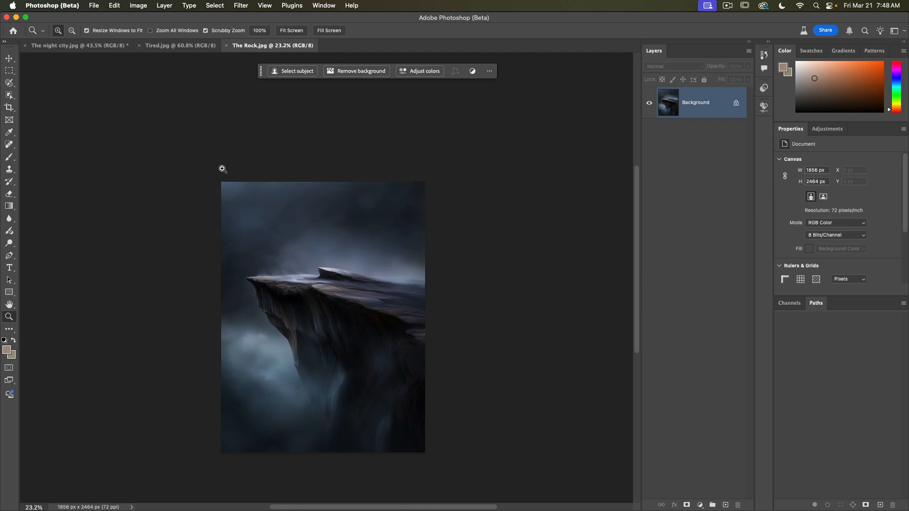
pyautogui.click(8, 109)
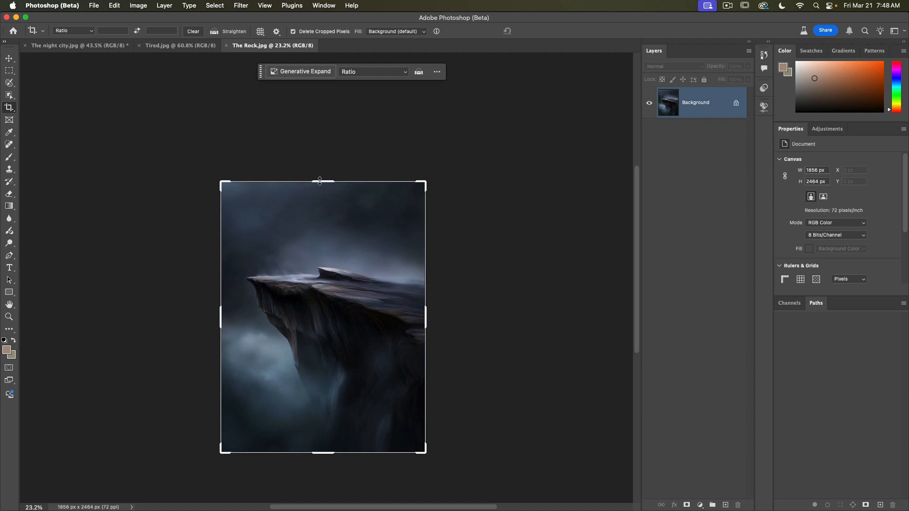
pyautogui.moveTo(320, 181); pyautogui.dragTo(314, 128)
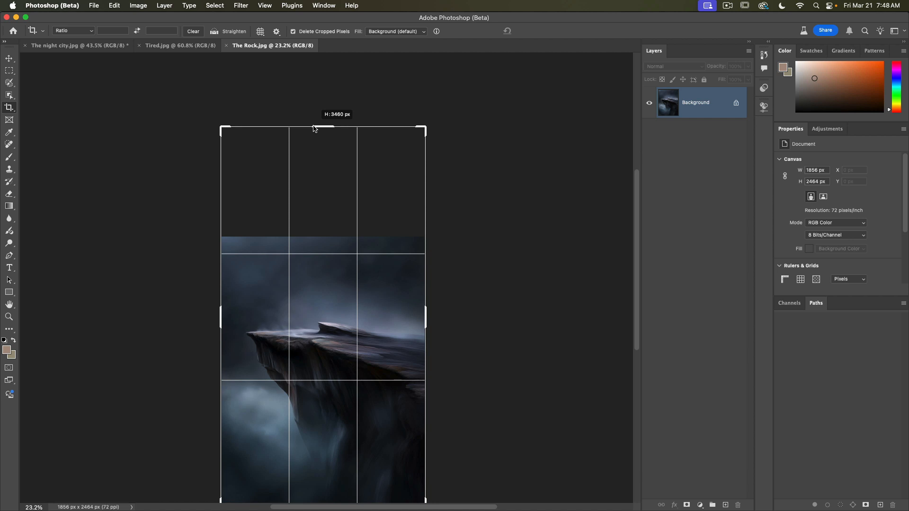
pyautogui.moveTo(314, 127); pyautogui.dragTo(313, 126)
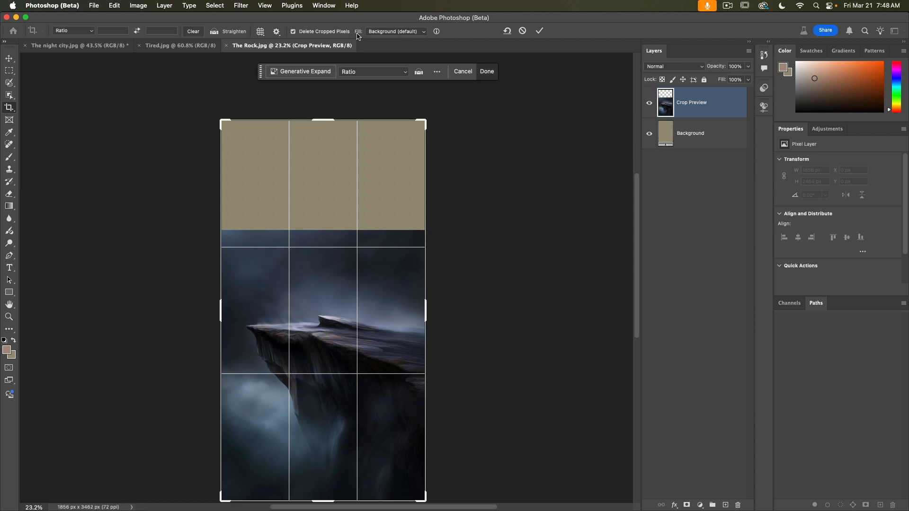
# Step: Set the crop fill to Generative Expand and generate the new sky area without a prompt
pyautogui.click(406, 33)
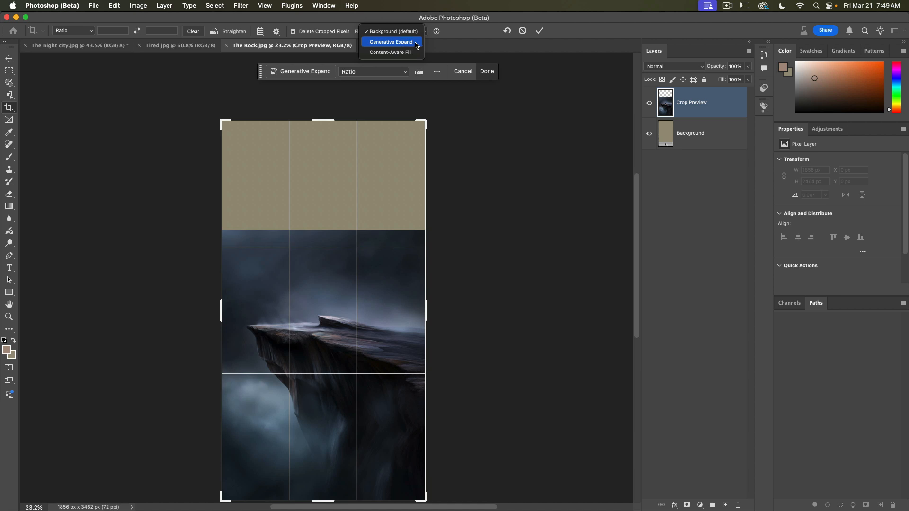
pyautogui.click(414, 43)
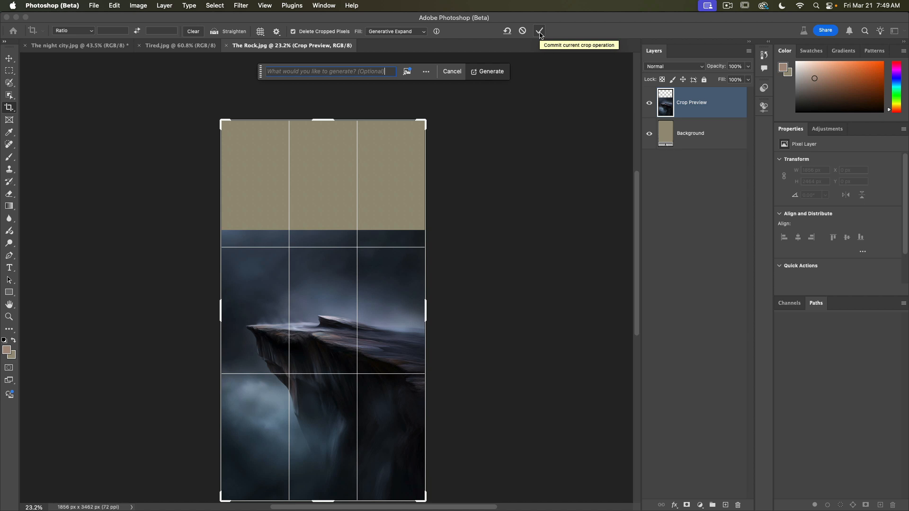
pyautogui.click(490, 74)
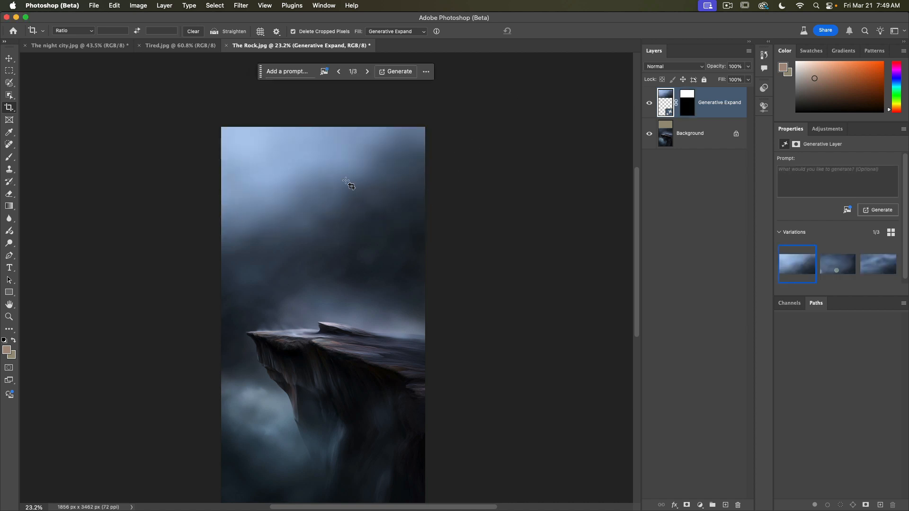
# Step: Preview the generated variations and select the third one
pyautogui.click(869, 267)
pyautogui.click(830, 268)
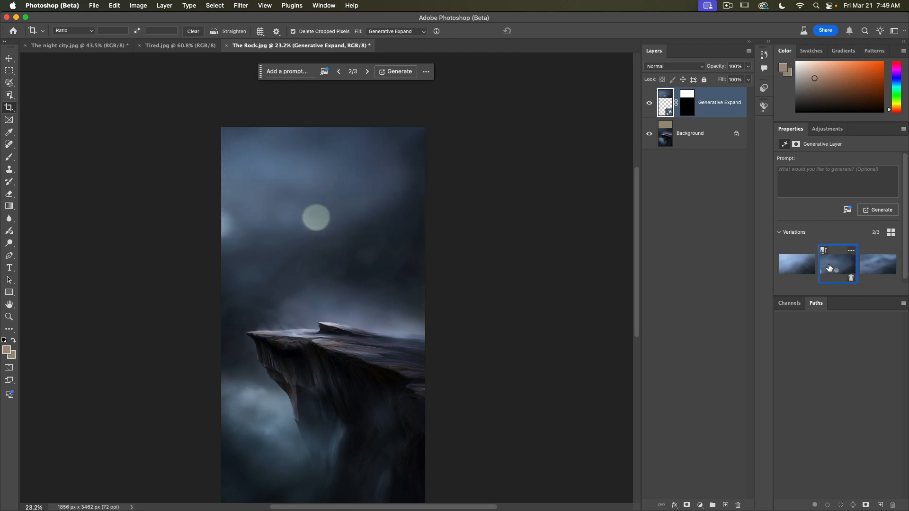
pyautogui.click(797, 272)
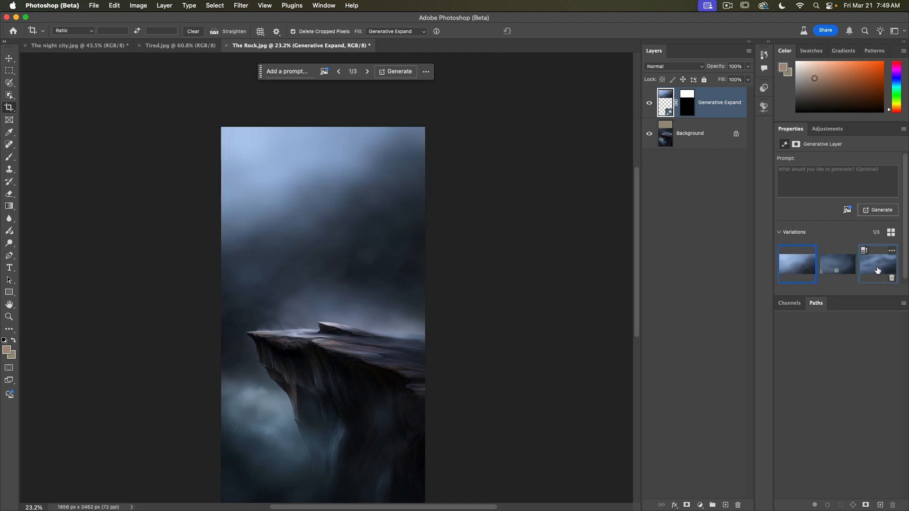
pyautogui.click(885, 268)
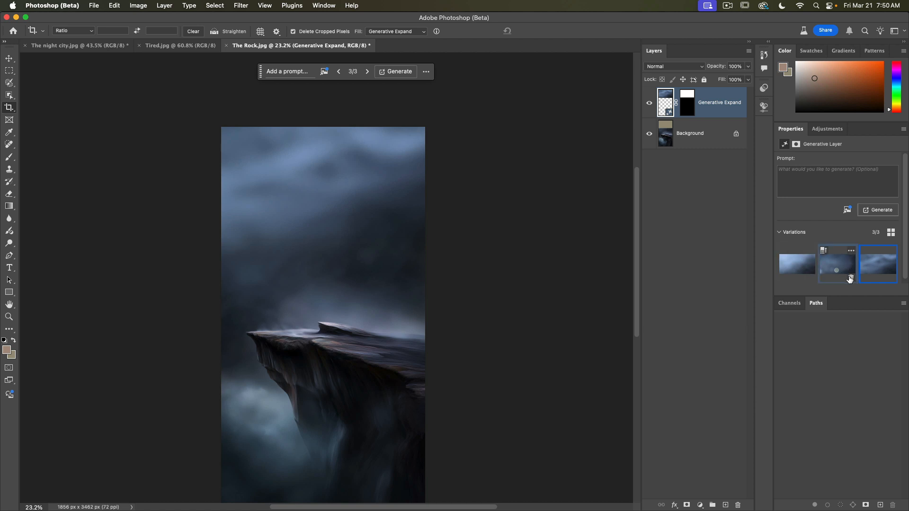
# Step: Delete the two other variations and generate similar variations from the remaining one
pyautogui.click(851, 279)
pyautogui.click(810, 279)
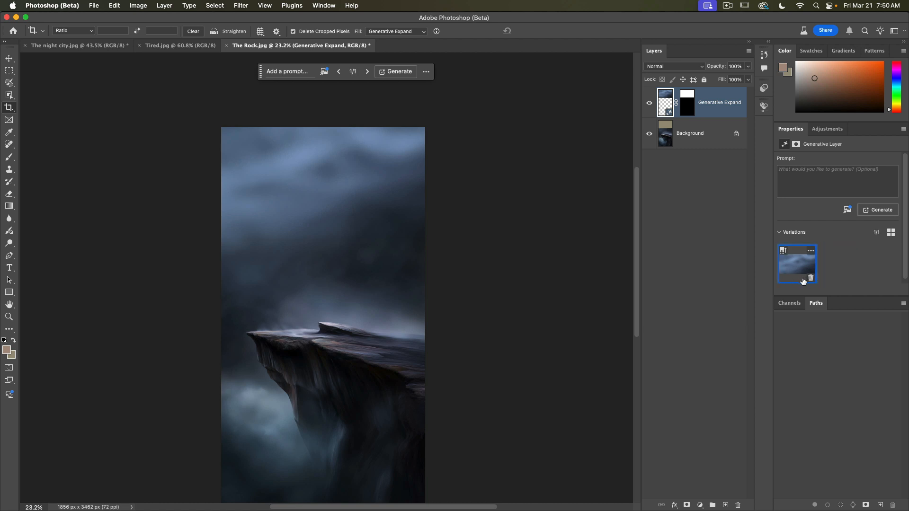
pyautogui.click(783, 254)
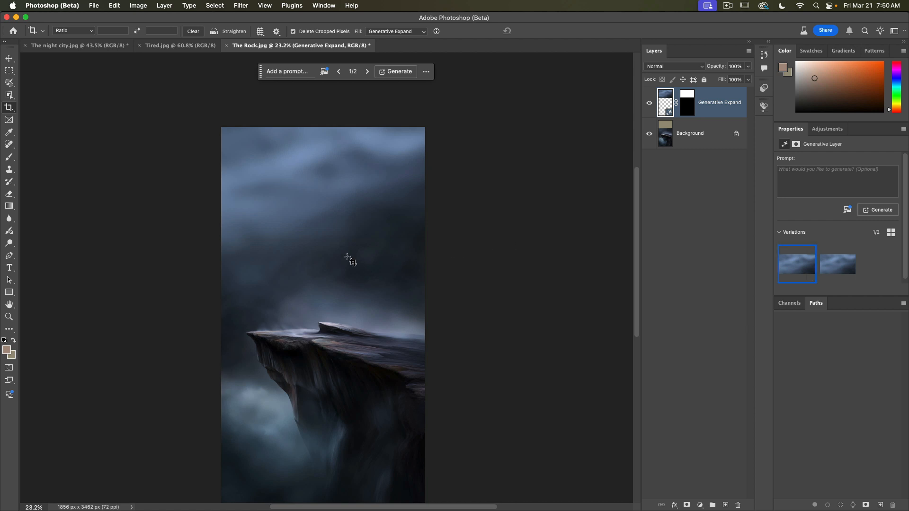
# Step: Merge the Generative Expand layer down into the background
pyautogui.scroll(-2, 349, 260)
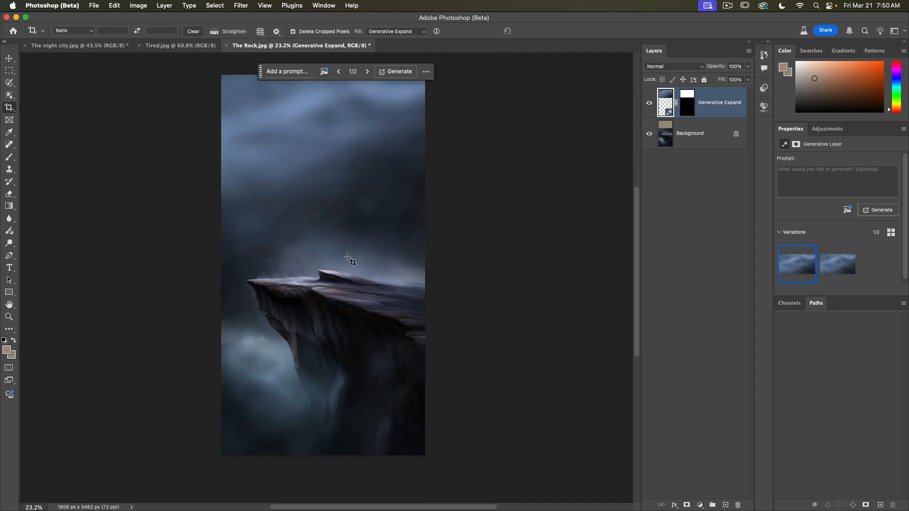
pyautogui.click(8, 59)
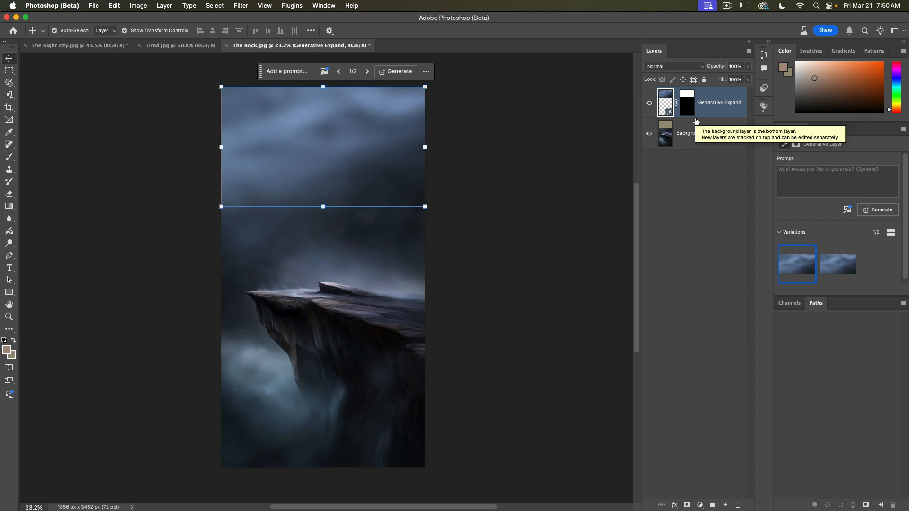
pyautogui.click(749, 53)
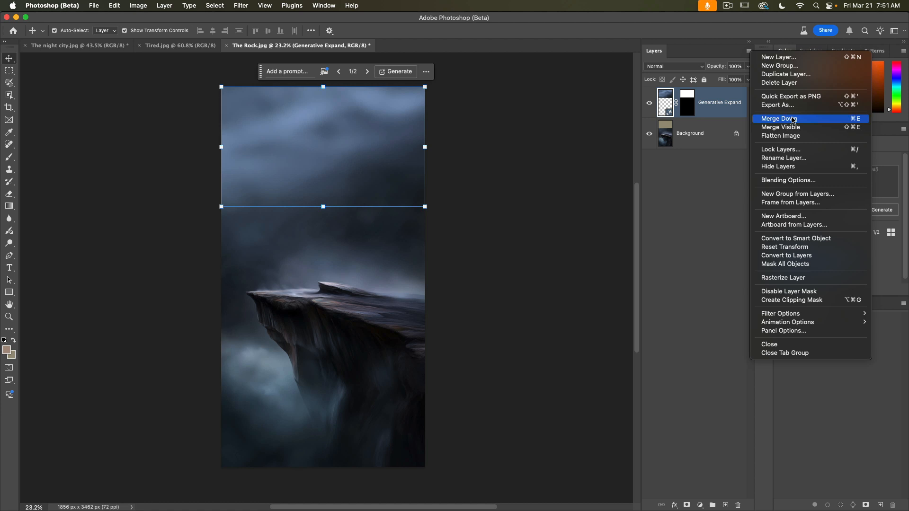
pyautogui.click(793, 120)
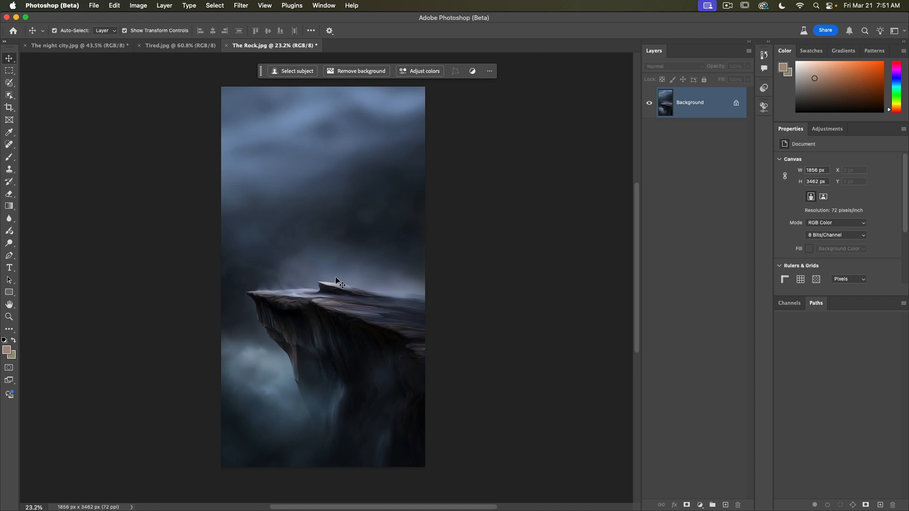
# Step: Switch to The night city.jpg, select the whole image and copy it
pyautogui.click(52, 46)
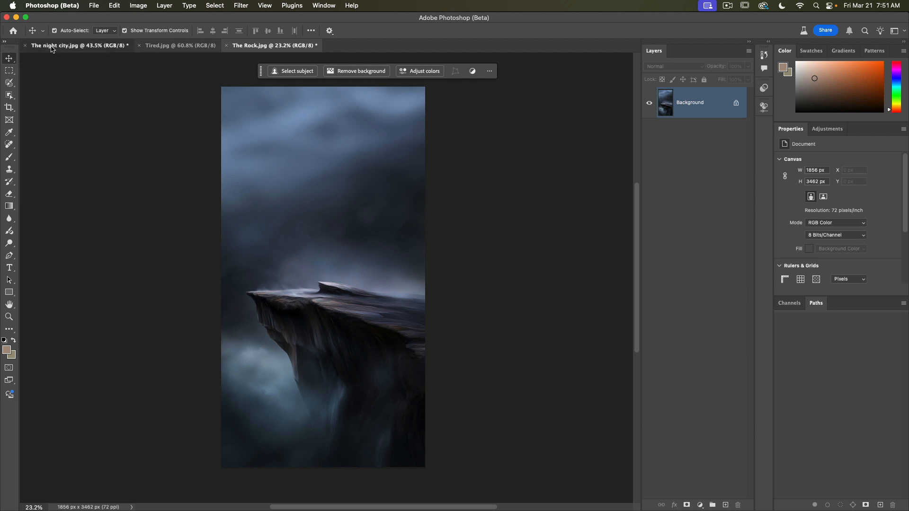
pyautogui.click(216, 6)
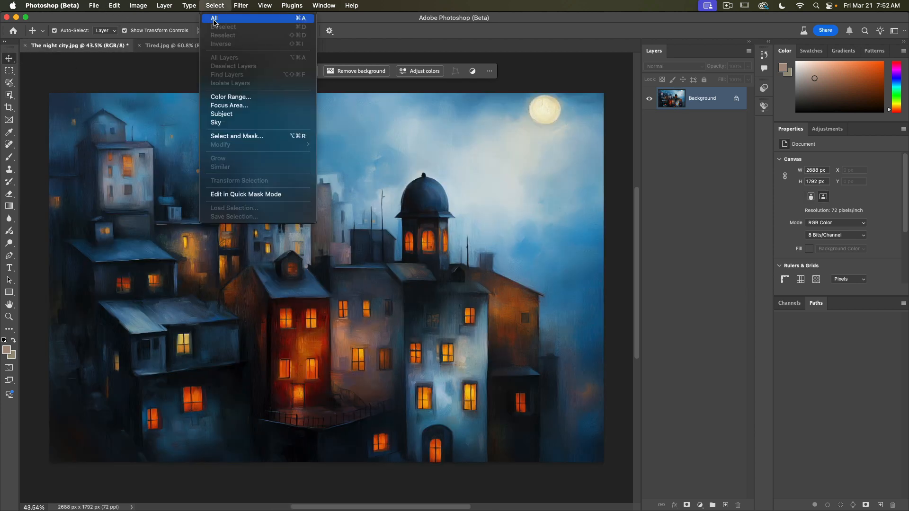
pyautogui.click(215, 19)
pyautogui.click(115, 6)
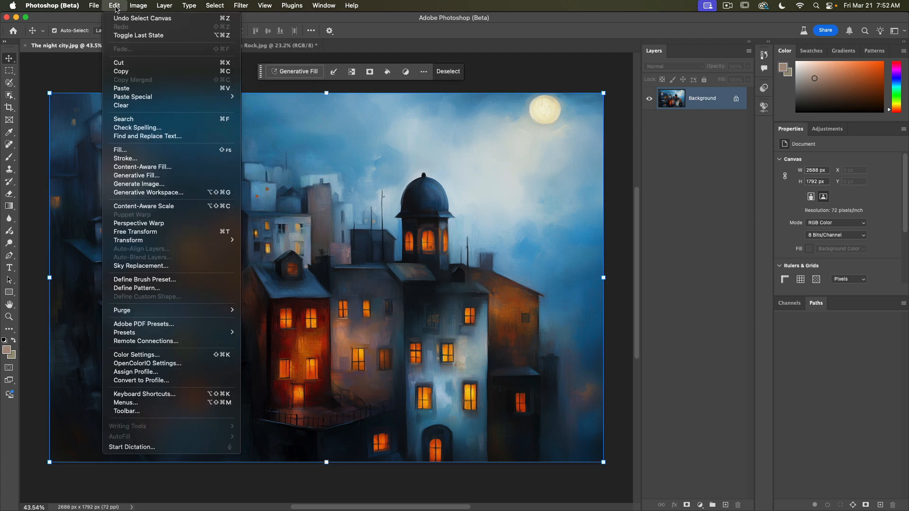
pyautogui.click(122, 72)
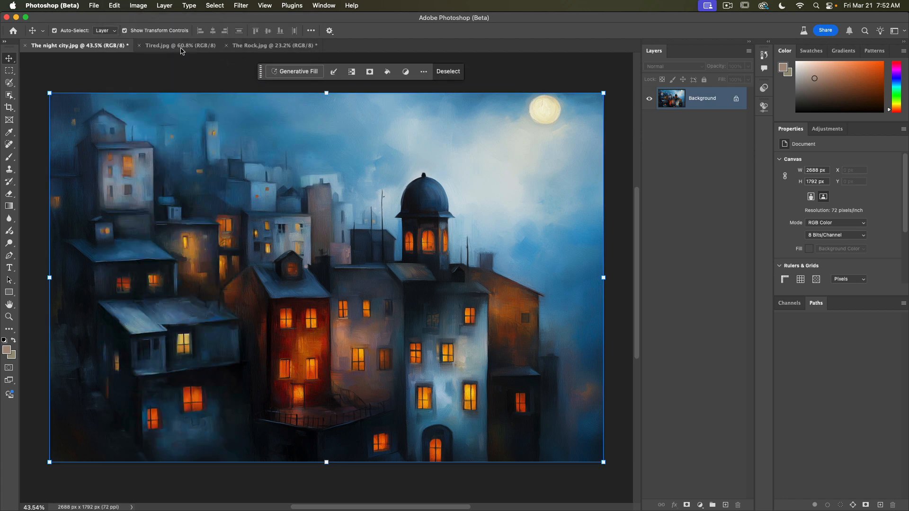
# Step: Paste the city image into The Rock.jpg as a new layer
pyautogui.click(262, 45)
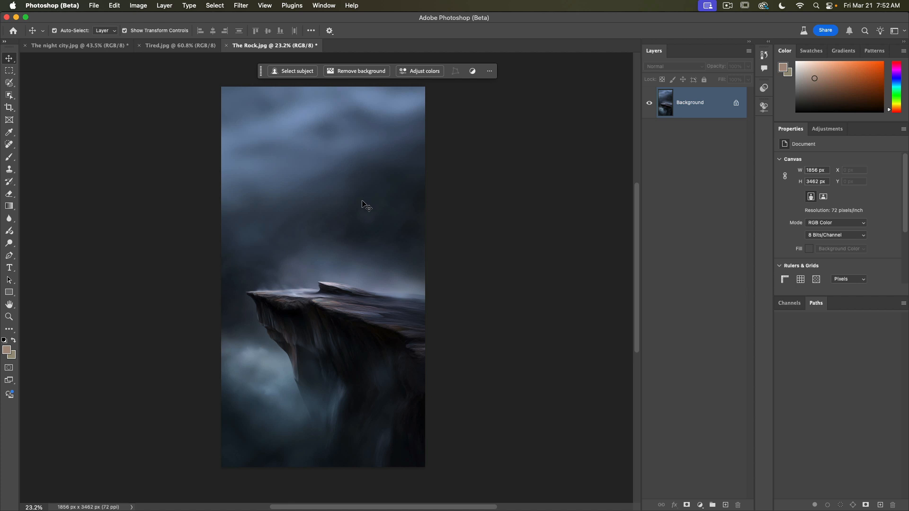
pyautogui.click(113, 6)
pyautogui.click(129, 90)
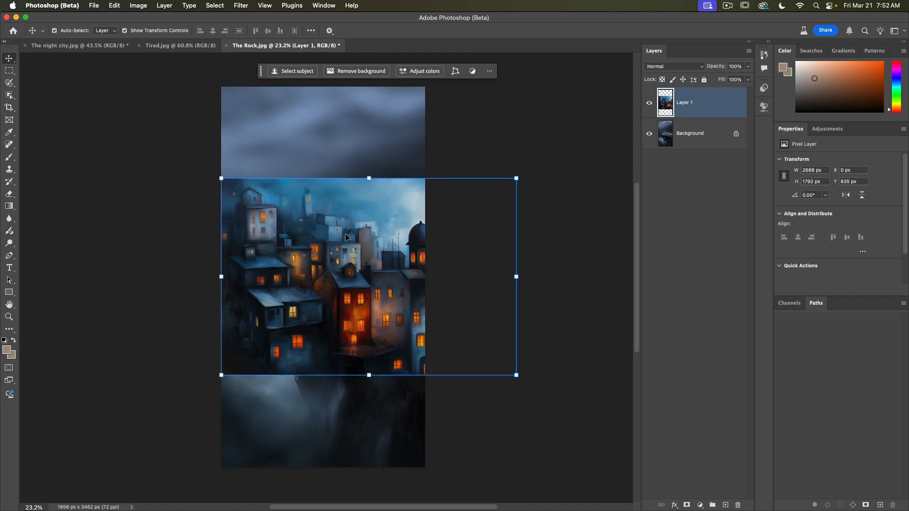
# Step: Scale the pasted city layer to about 104% and position it over the cliff's middle area
pyautogui.moveTo(317, 300)
pyautogui.mouseDown()
pyautogui.moveTo(322, 219)
pyautogui.moveTo(280, 318)
pyautogui.moveTo(217, 231)
pyautogui.moveTo(284, 237)
pyautogui.moveTo(308, 251)
pyautogui.moveTo(296, 250)
pyautogui.moveTo(304, 291)
pyautogui.moveTo(302, 280)
pyautogui.mouseUp()
pyautogui.moveTo(203, 166)
pyautogui.mouseDown()
pyautogui.moveTo(47, 87)
pyautogui.moveTo(365, 220)
pyautogui.moveTo(193, 159)
pyautogui.mouseUp()
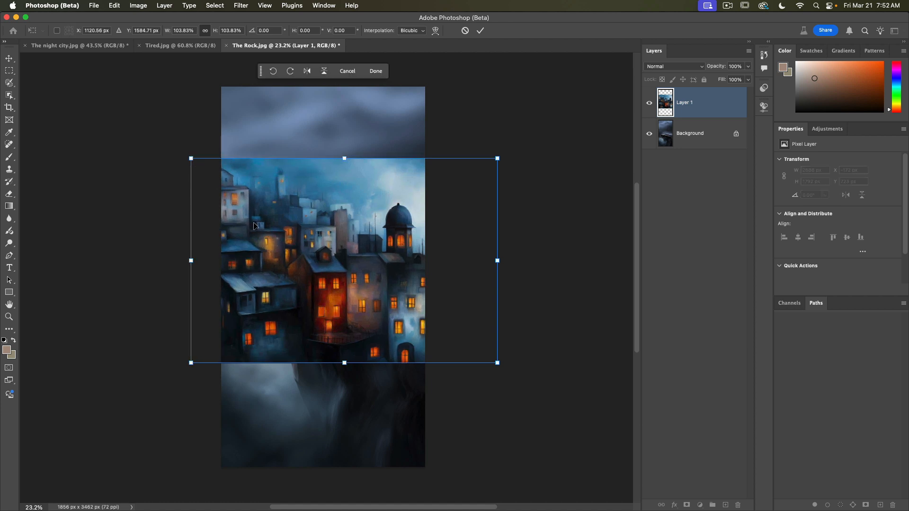
pyautogui.moveTo(256, 227)
pyautogui.mouseDown()
pyautogui.moveTo(257, 243)
pyautogui.moveTo(272, 242)
pyautogui.moveTo(264, 233)
pyautogui.mouseUp()
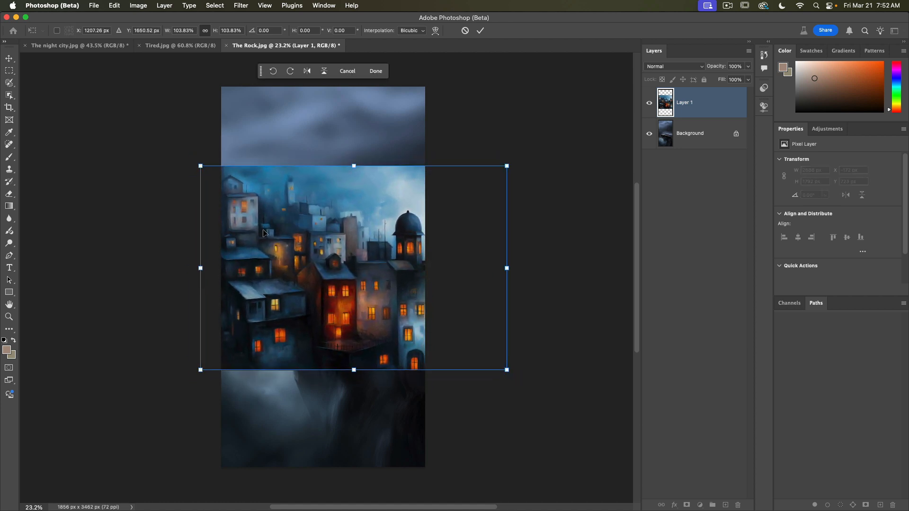
pyautogui.click(480, 31)
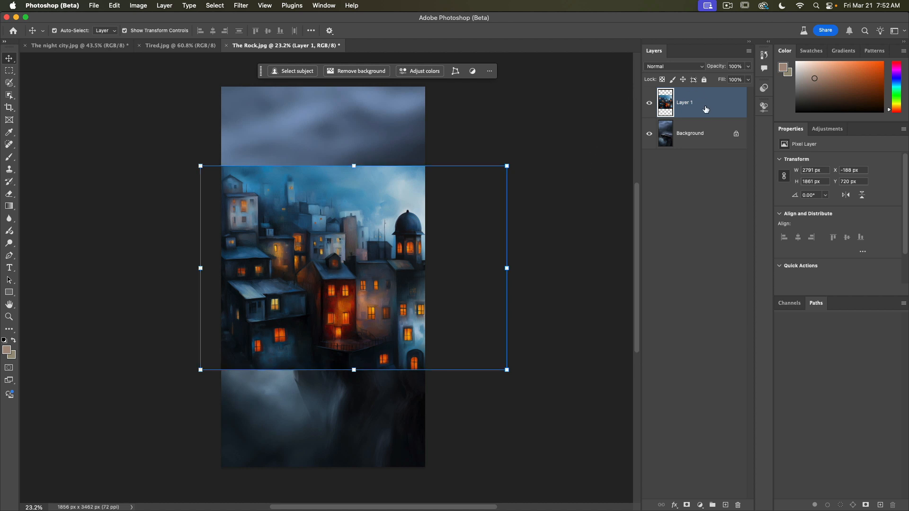
# Step: Set the city layer's blend mode to Soft Light and its opacity to 27%
pyautogui.click(675, 67)
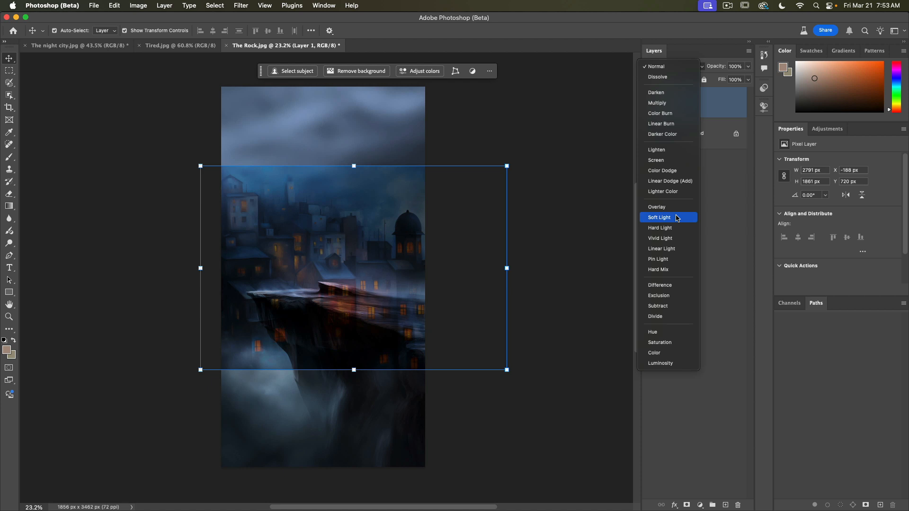
pyautogui.click(677, 218)
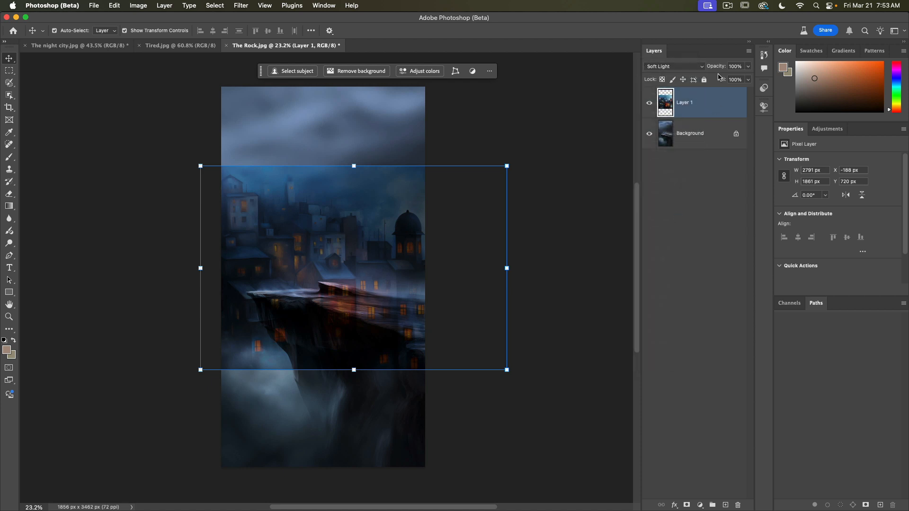
pyautogui.click(752, 68)
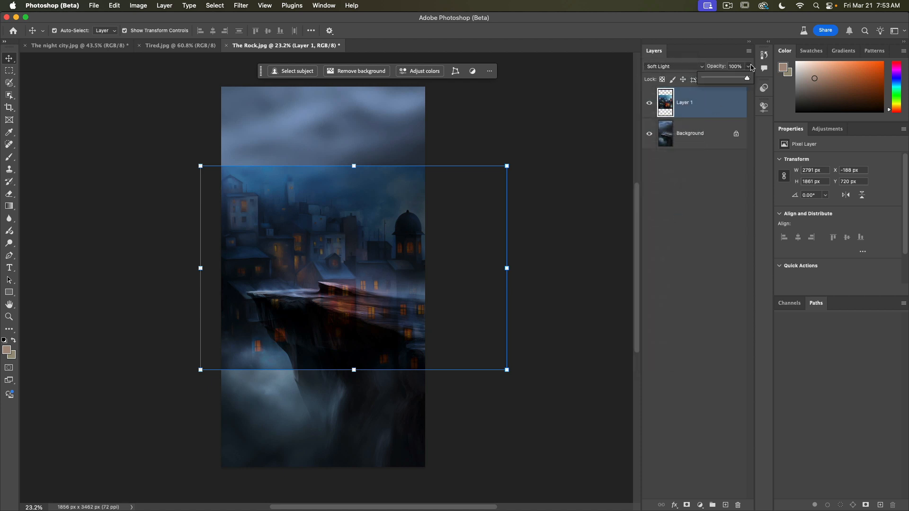
pyautogui.moveTo(750, 80); pyautogui.dragTo(717, 80)
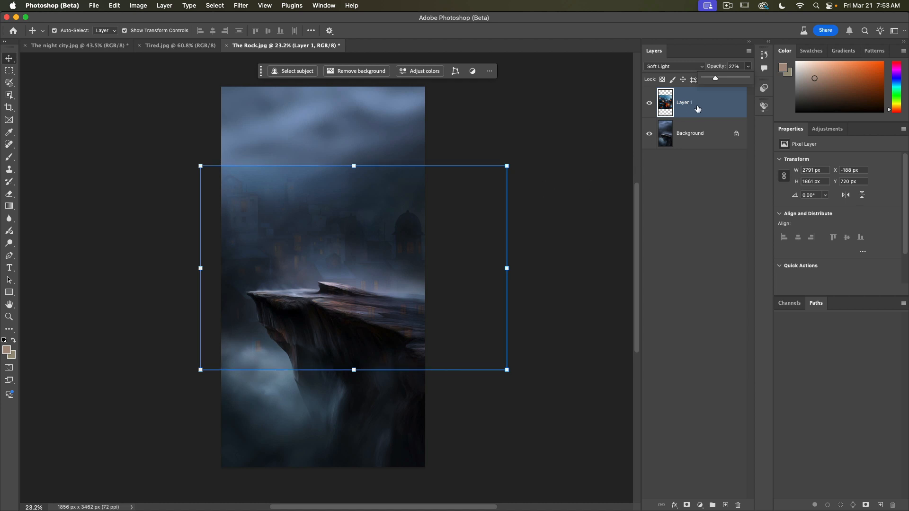
# Step: Remove the background of the city layer to give it a layer mask
pyautogui.click(364, 72)
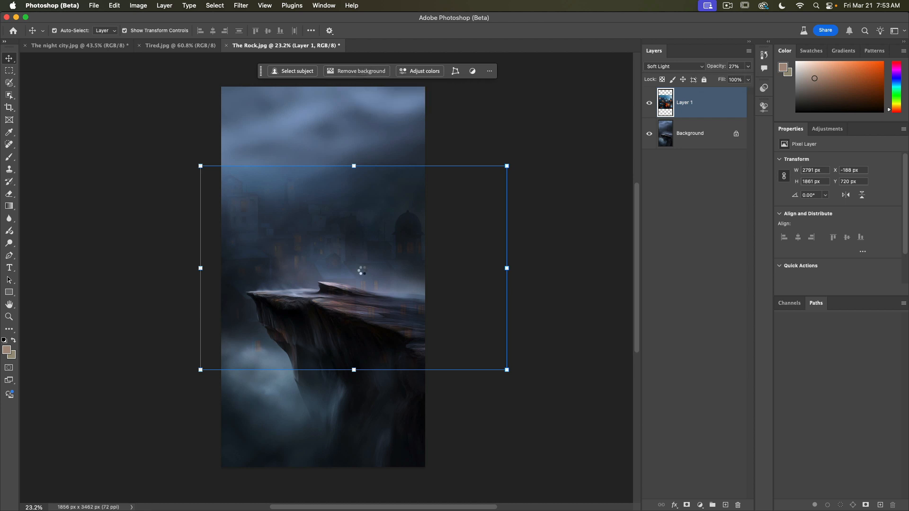
pyautogui.click(558, 214)
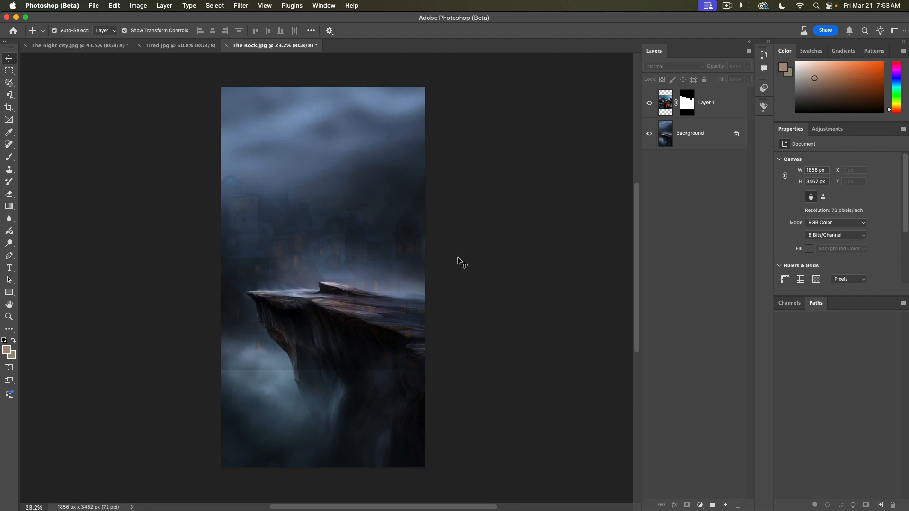
# Step: Select the city layer's mask and paint over the cliff edge with a 300 px brush to hide the city there
pyautogui.click(376, 279)
pyautogui.click(579, 243)
pyautogui.click(241, 372)
pyautogui.click(353, 388)
pyautogui.click(289, 371)
pyautogui.click(331, 382)
pyautogui.click(373, 334)
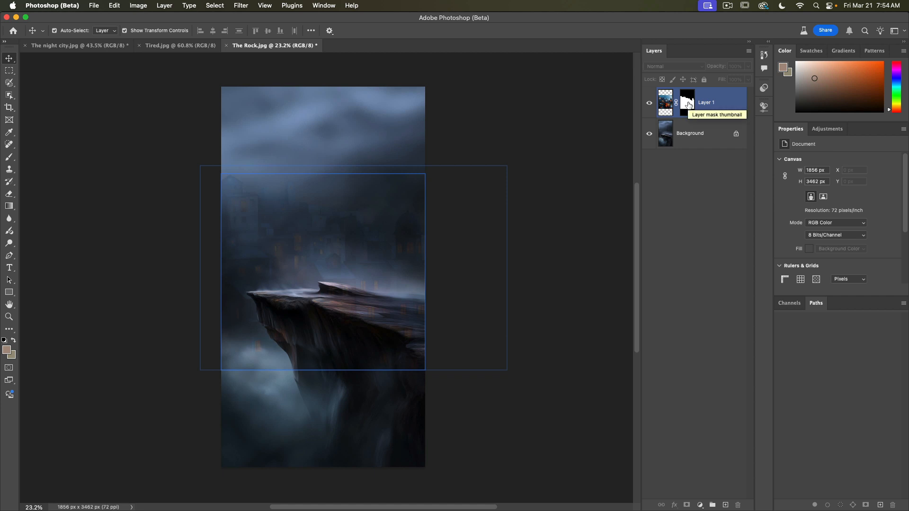
pyautogui.click(688, 105)
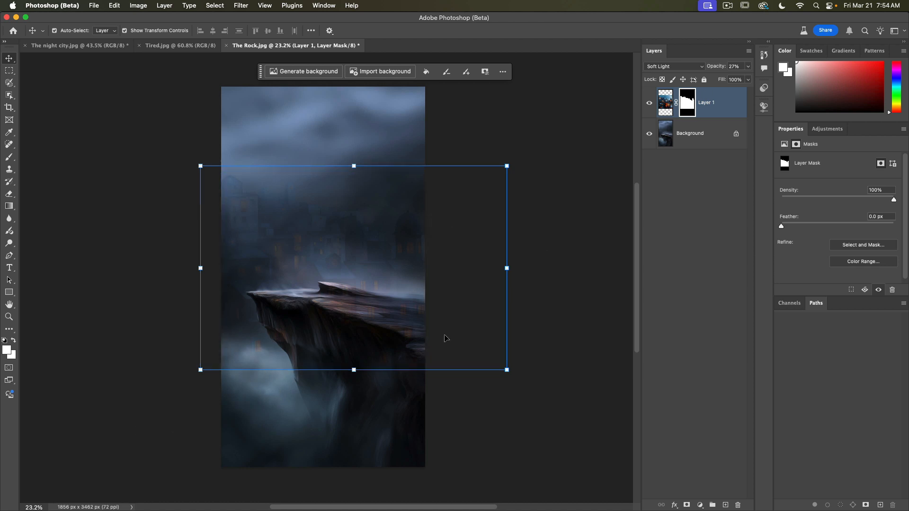
pyautogui.click(447, 75)
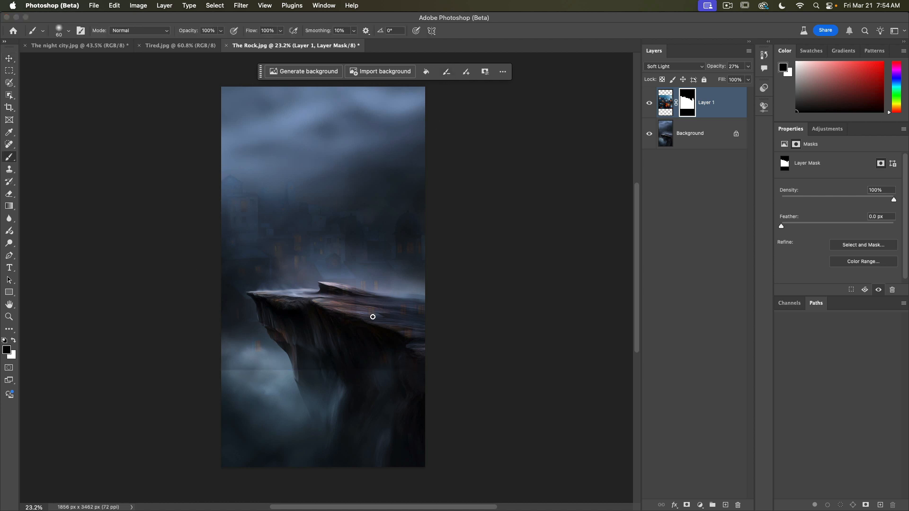
pyautogui.press(']')
pyautogui.press(']')
pyautogui.press(']')
pyautogui.press(']')
pyautogui.press(']')
pyautogui.press(']')
pyautogui.press(']')
pyautogui.press(']')
pyautogui.press(']')
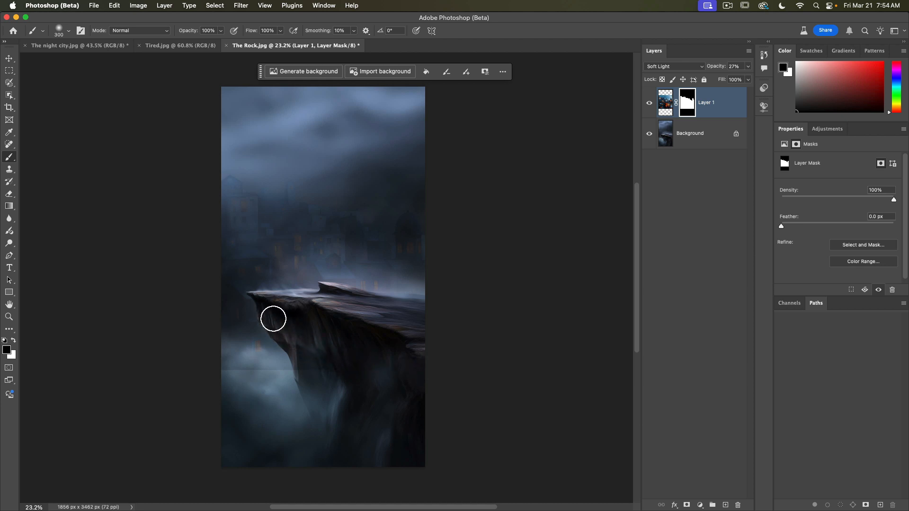
pyautogui.moveTo(318, 370)
pyautogui.mouseDown()
pyautogui.moveTo(215, 372)
pyautogui.moveTo(251, 372)
pyautogui.mouseUp()
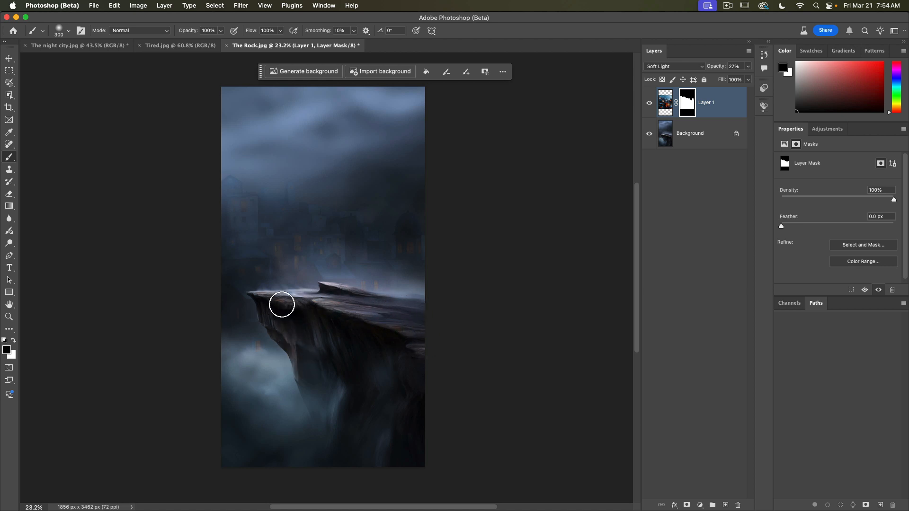
pyautogui.moveTo(413, 314)
pyautogui.mouseDown()
pyautogui.moveTo(347, 305)
pyautogui.moveTo(365, 332)
pyautogui.moveTo(418, 356)
pyautogui.mouseUp()
# Step: Lower the city layer's opacity to 17%
pyautogui.click(748, 66)
pyautogui.moveTo(716, 79); pyautogui.dragTo(713, 80)
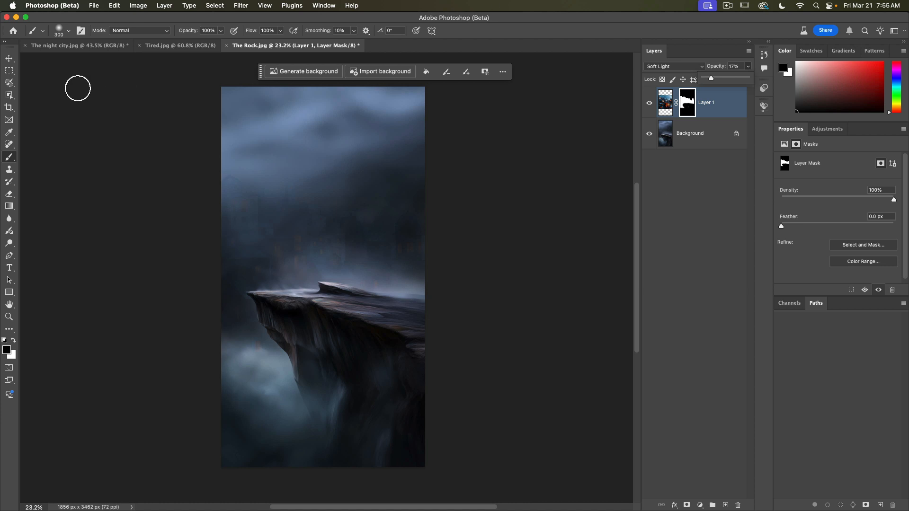
pyautogui.click(12, 58)
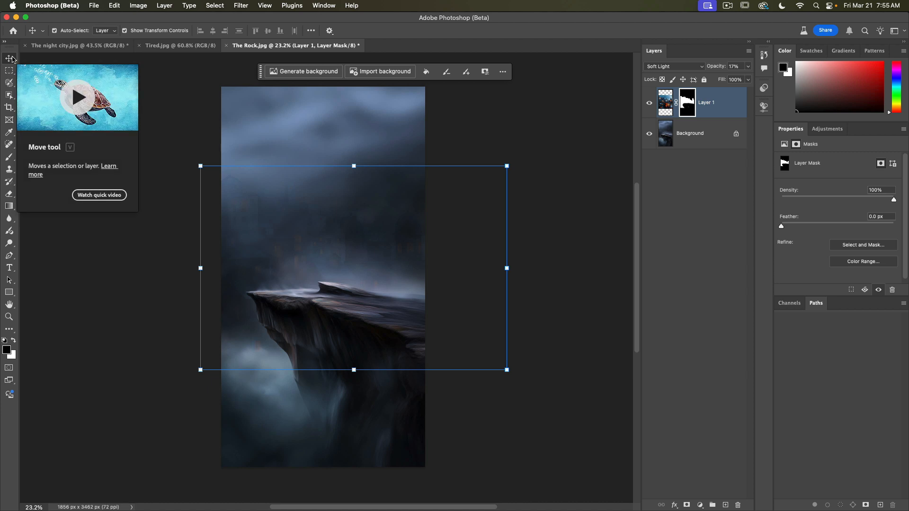
# Step: Select all of Tired.jpg and copy it
pyautogui.click(180, 46)
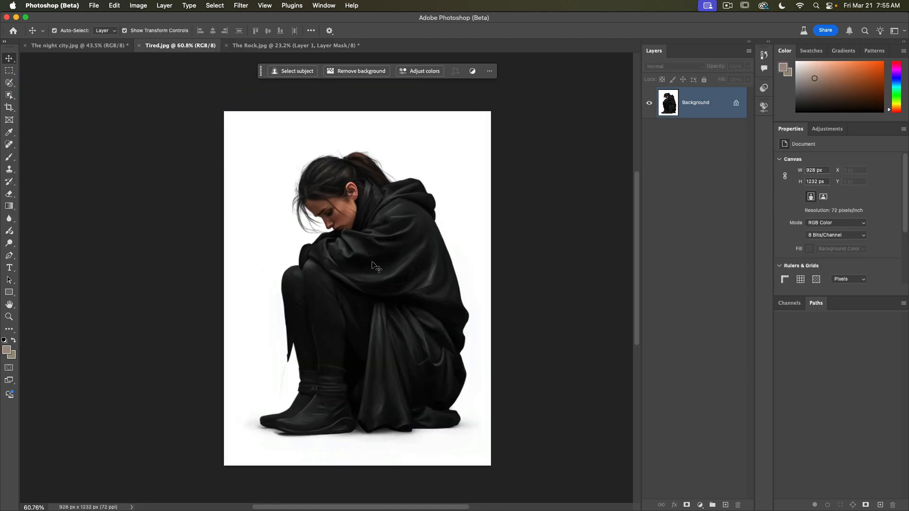
pyautogui.click(214, 5)
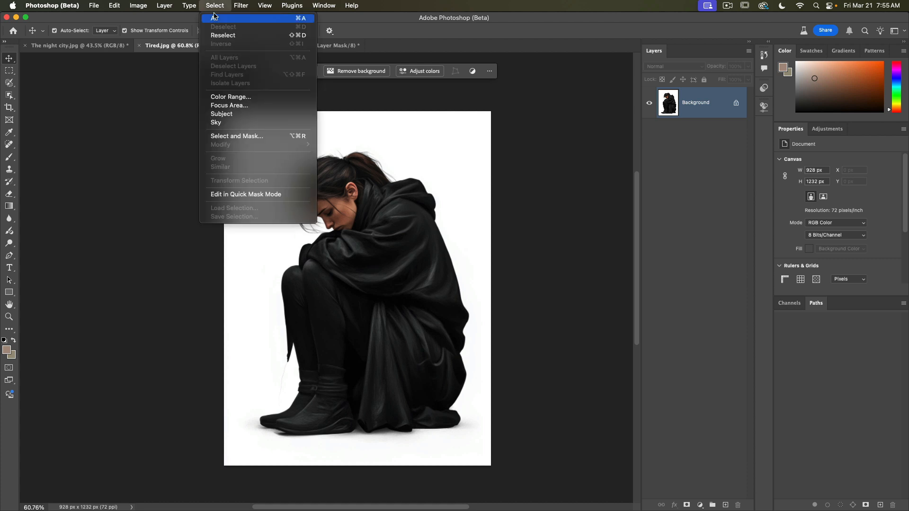
pyautogui.click(214, 18)
pyautogui.click(115, 5)
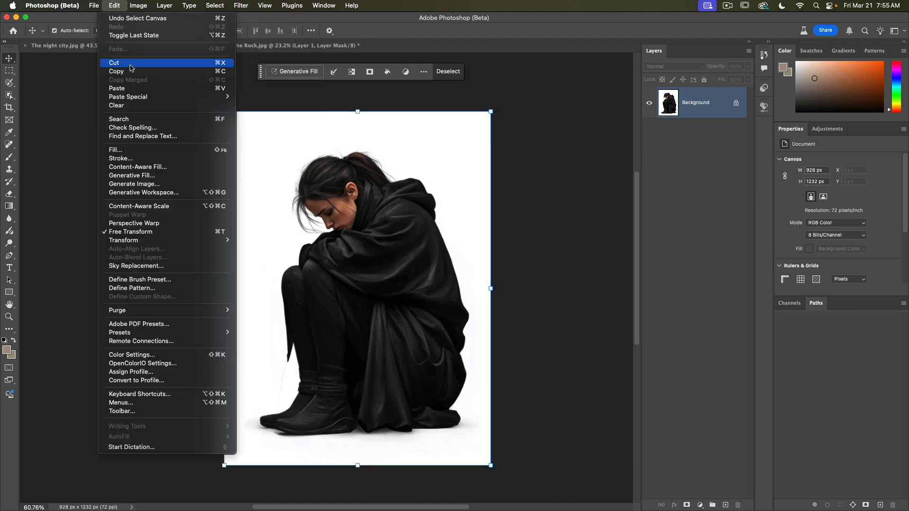
pyautogui.click(119, 70)
# Step: Paste the copied woman image into The Rock.jpg as a new layer above the city layer
pyautogui.click(250, 46)
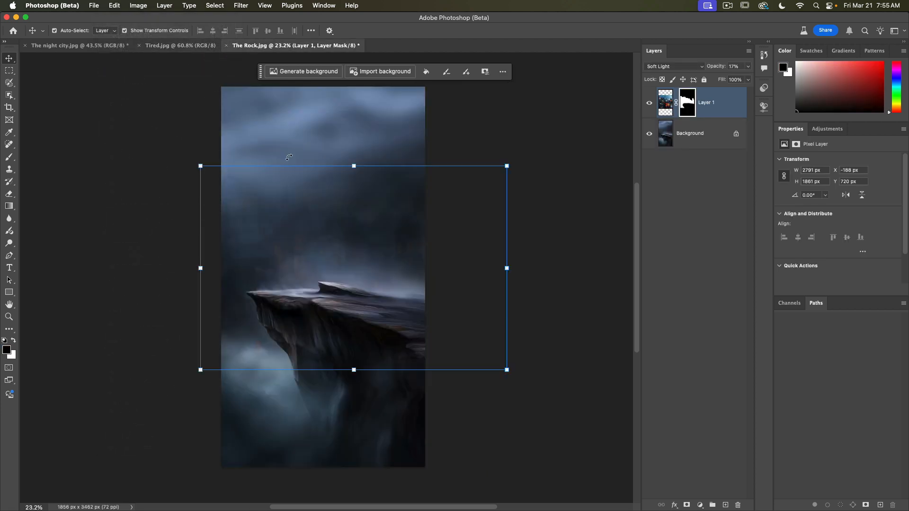
pyautogui.click(536, 146)
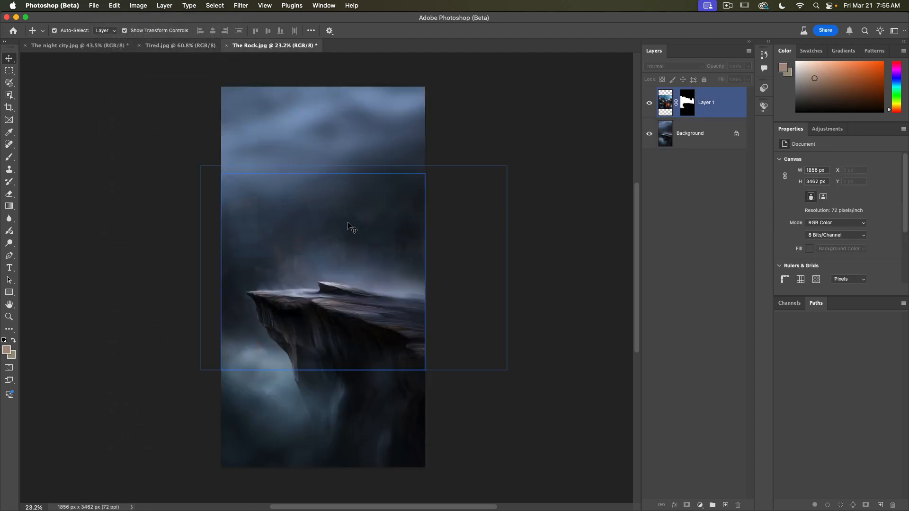
pyautogui.click(722, 105)
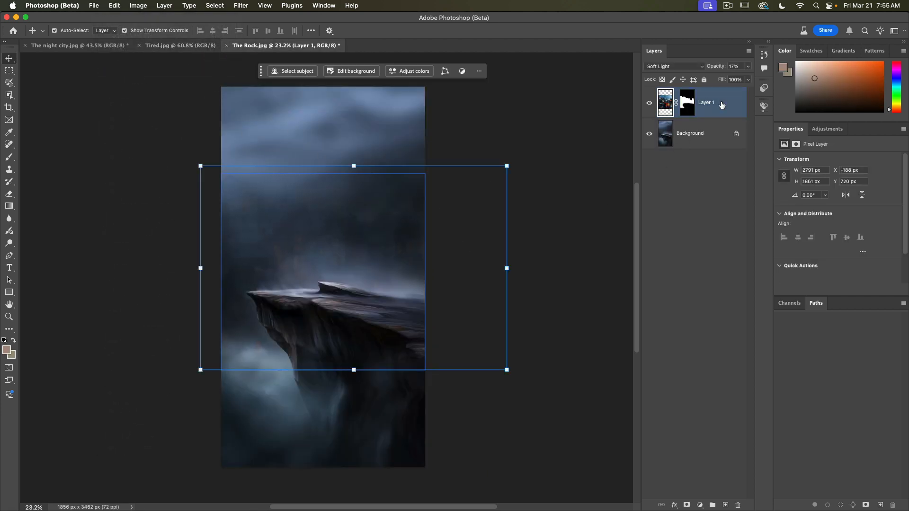
pyautogui.click(114, 5)
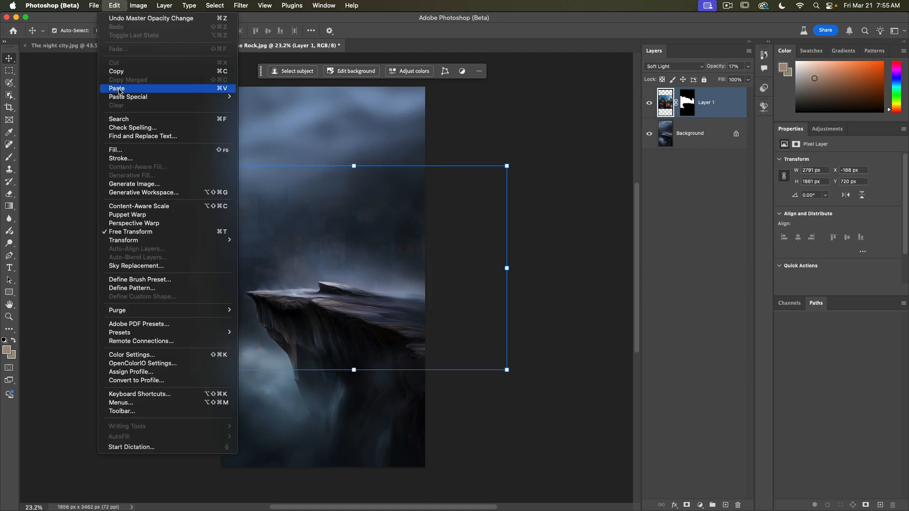
pyautogui.press('super+v')
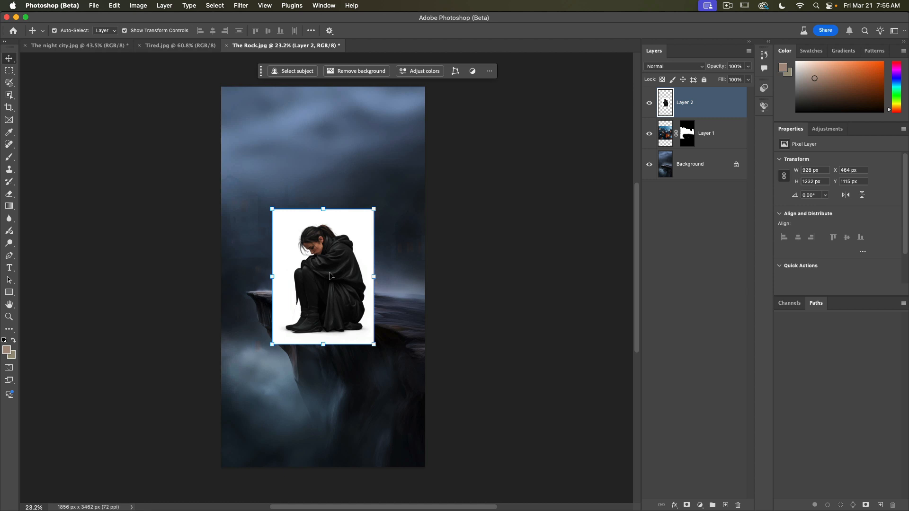
# Step: Scale the woman layer to about 86% and place her sitting on the cliff's ledge
pyautogui.moveTo(330, 275); pyautogui.dragTo(326, 237)
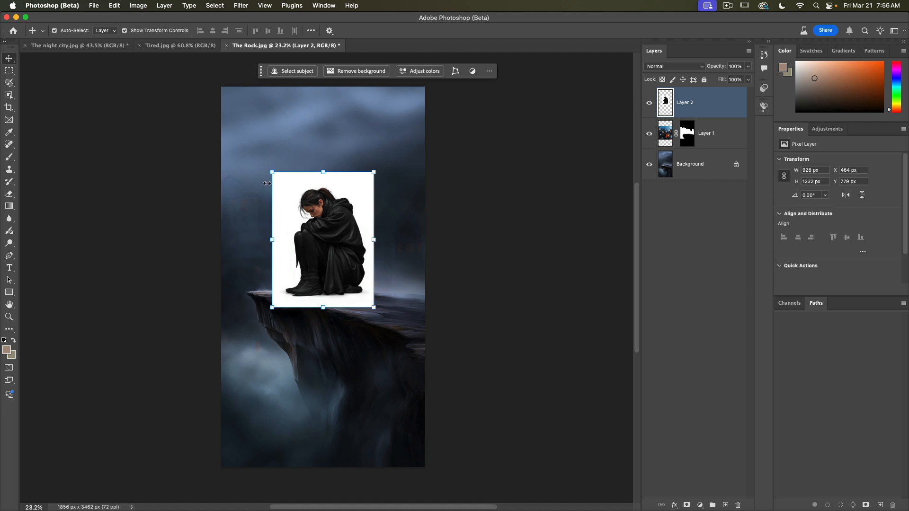
pyautogui.moveTo(272, 175)
pyautogui.mouseDown()
pyautogui.moveTo(249, 137)
pyautogui.moveTo(292, 184)
pyautogui.moveTo(282, 184)
pyautogui.mouseUp()
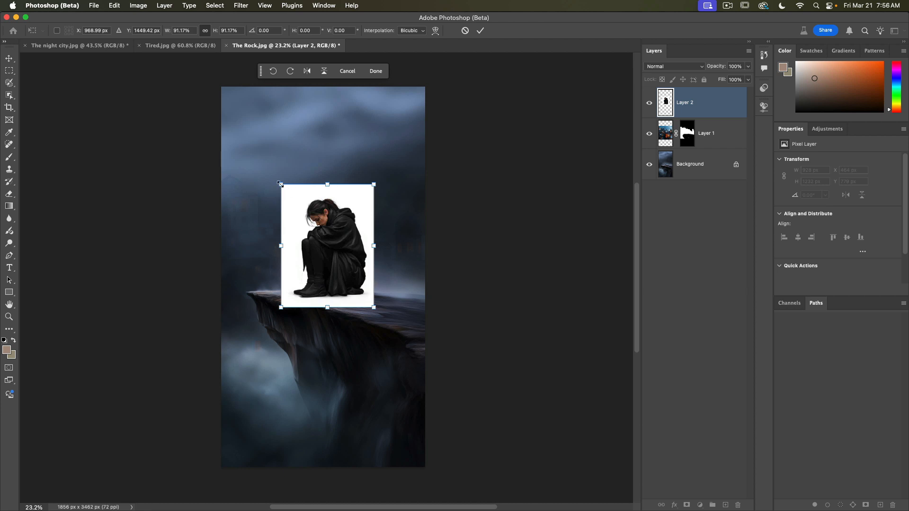
pyautogui.moveTo(281, 184); pyautogui.dragTo(239, 123)
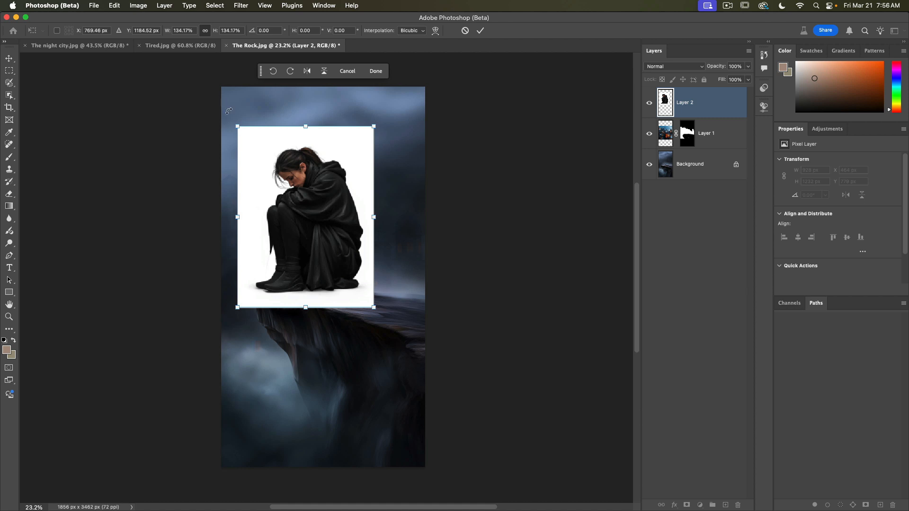
pyautogui.moveTo(237, 125); pyautogui.dragTo(289, 187)
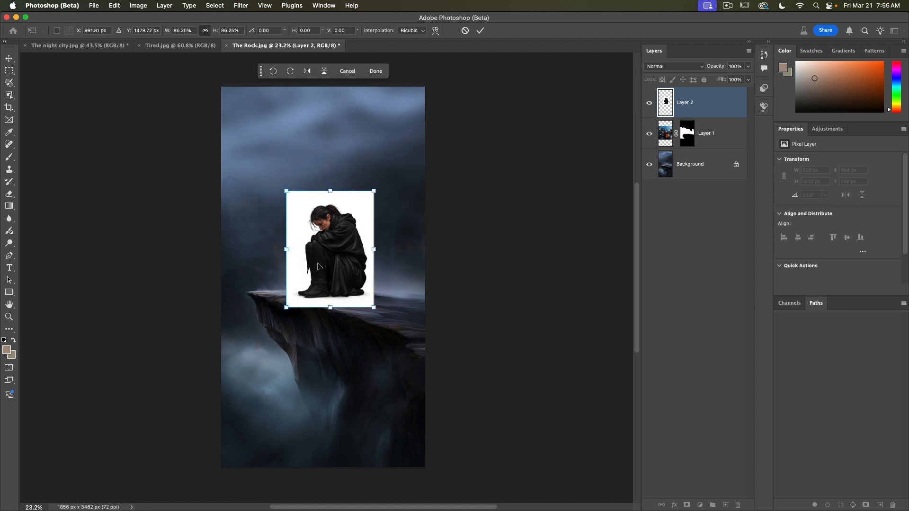
pyautogui.moveTo(318, 266)
pyautogui.mouseDown()
pyautogui.moveTo(298, 244)
pyautogui.moveTo(313, 263)
pyautogui.mouseUp()
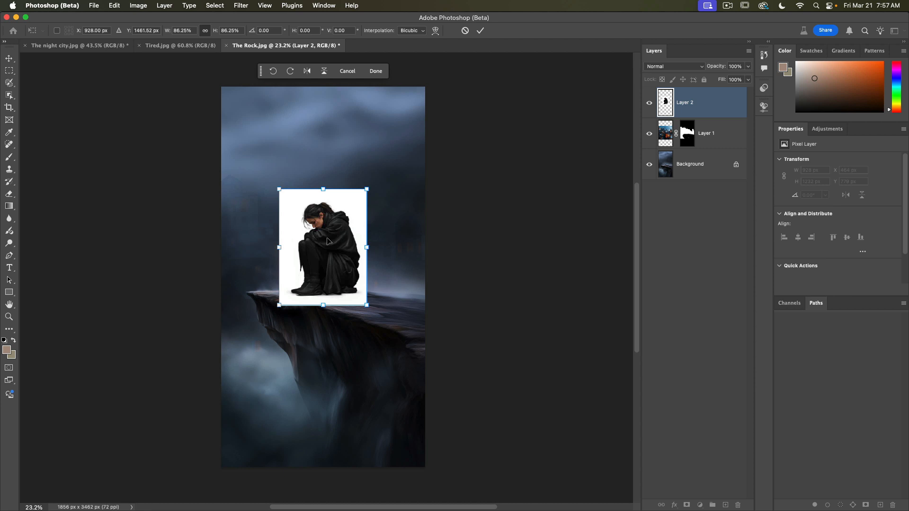
pyautogui.click(480, 30)
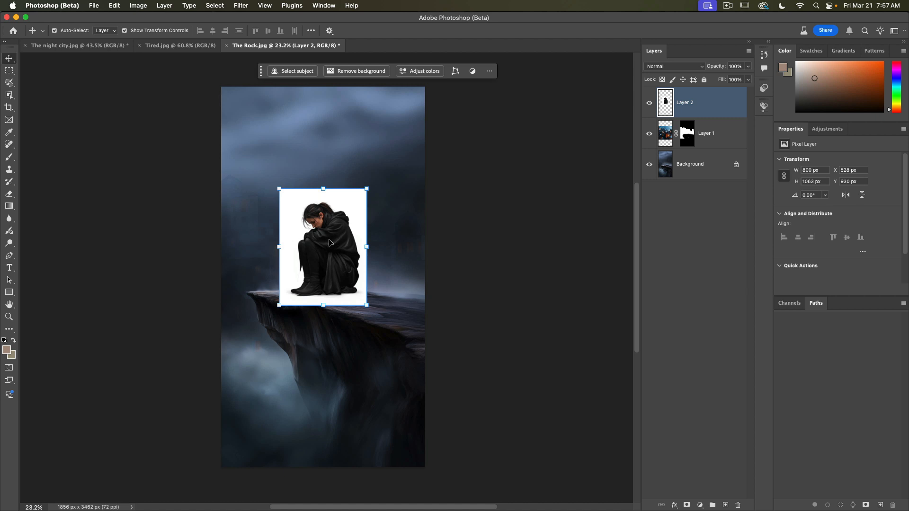
# Step: Remove the background of the woman layer
pyautogui.click(351, 73)
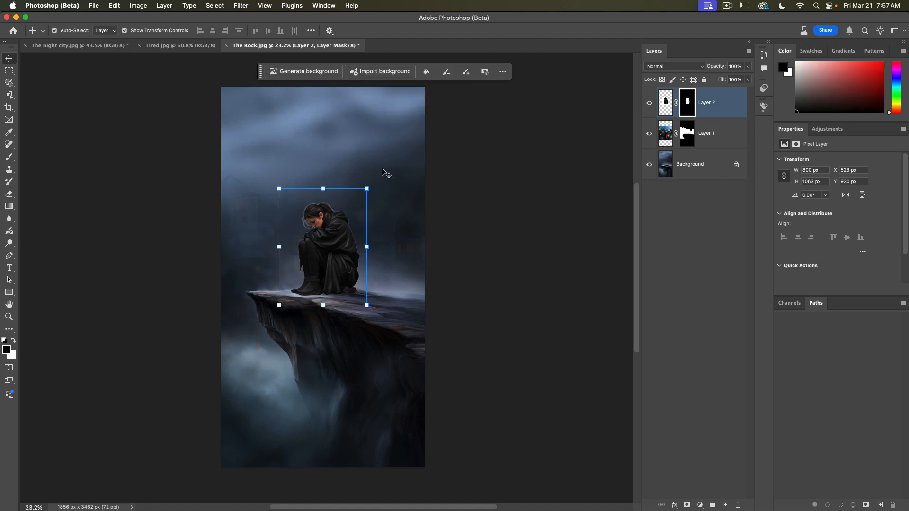
pyautogui.click(9, 317)
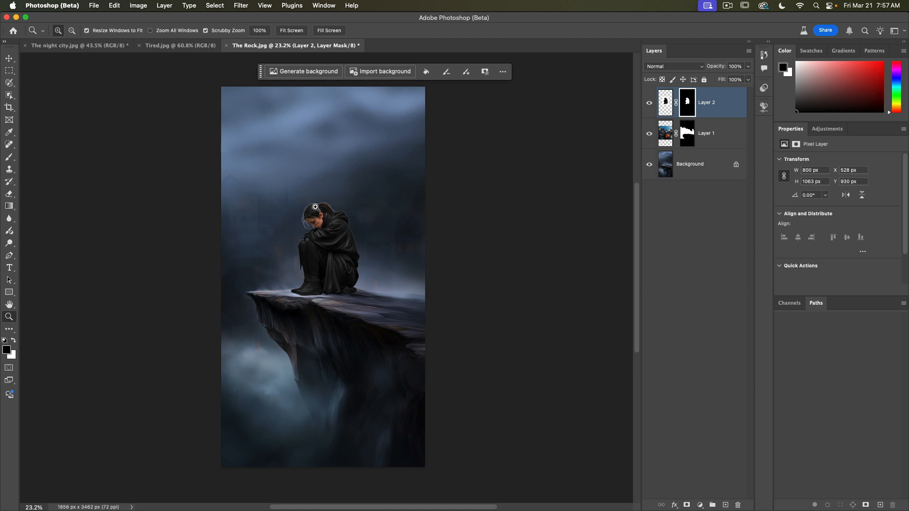
pyautogui.moveTo(315, 207); pyautogui.dragTo(337, 254)
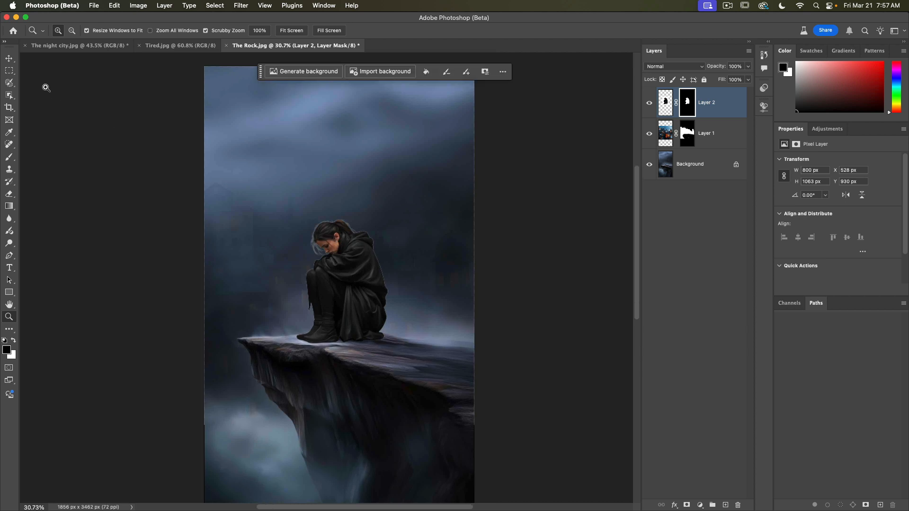
# Step: Refine the woman's mask in Select and Mask with Decontaminate Colors at 100%, output as a new layer with layer mask
pyautogui.click(9, 58)
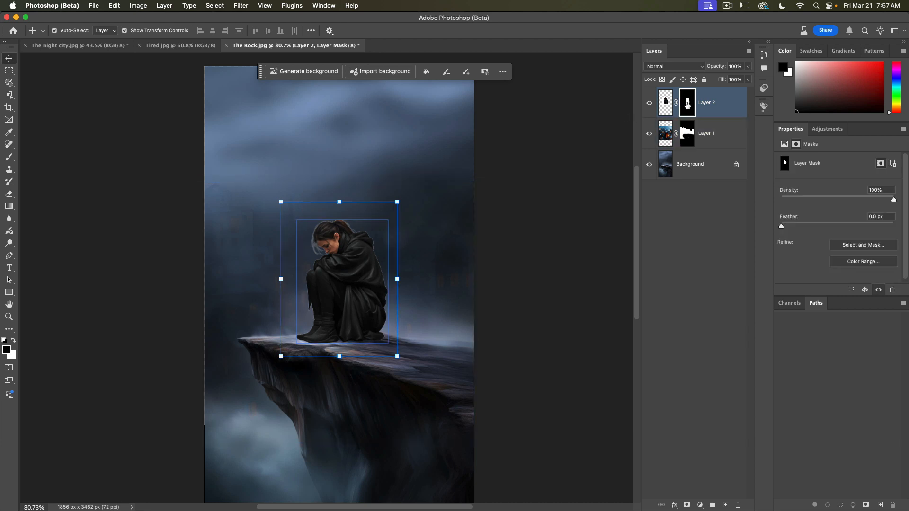
pyautogui.press('alt+super+r')
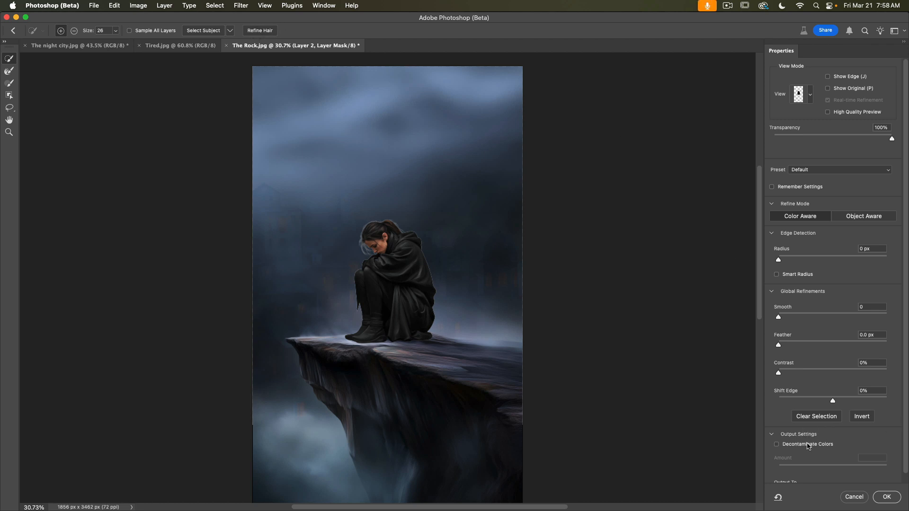
pyautogui.click(777, 445)
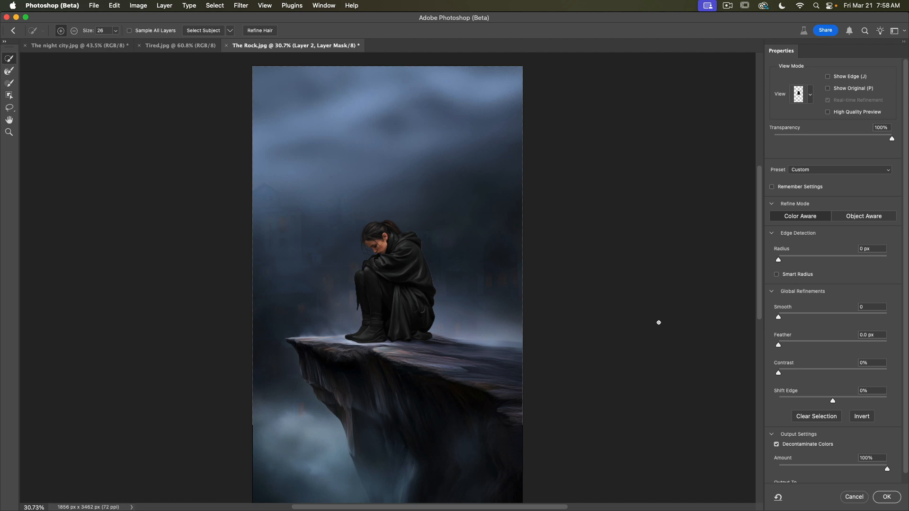
pyautogui.moveTo(888, 468)
pyautogui.mouseDown()
pyautogui.moveTo(828, 470)
pyautogui.moveTo(887, 469)
pyautogui.mouseUp()
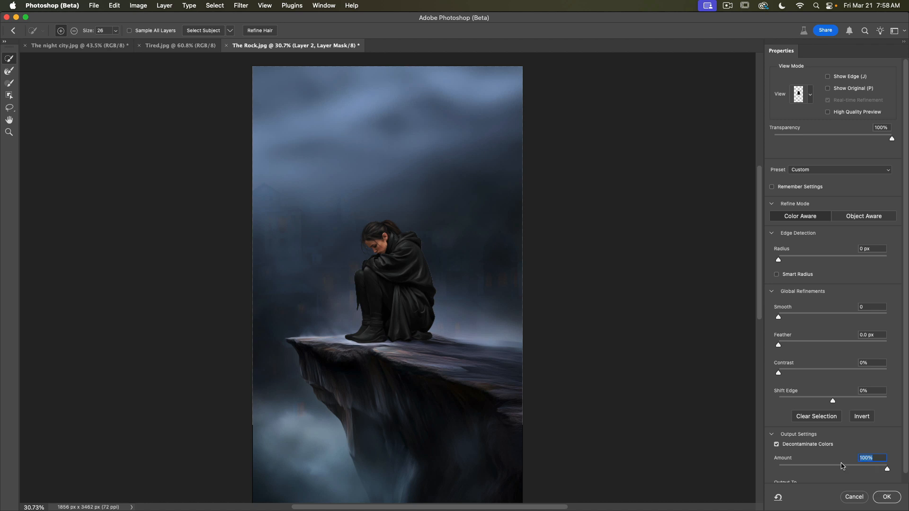
pyautogui.scroll(-1, 842, 467)
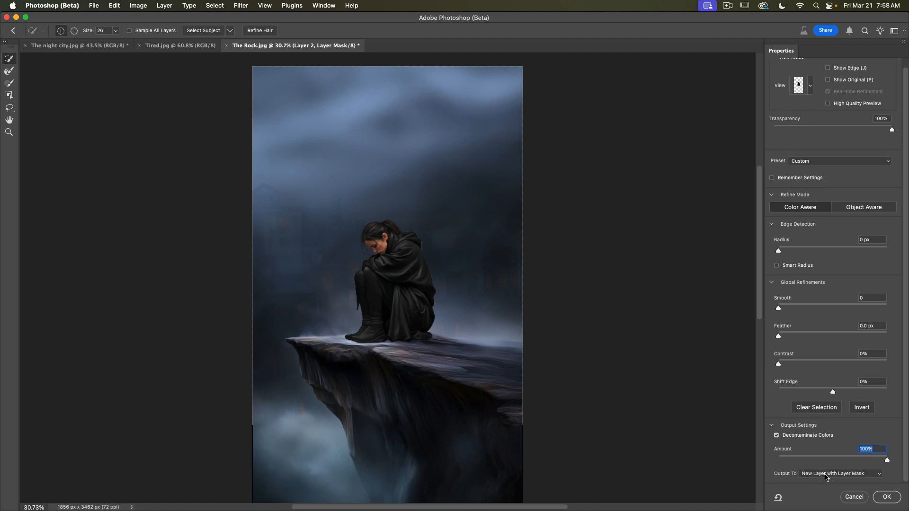
pyautogui.click(887, 497)
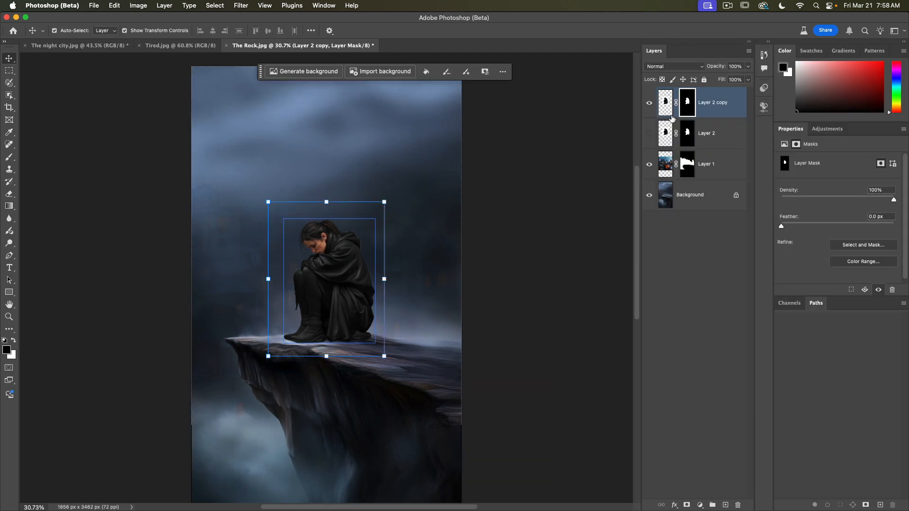
# Step: Delete the original woman layer, keeping the refined copy
pyautogui.click(716, 134)
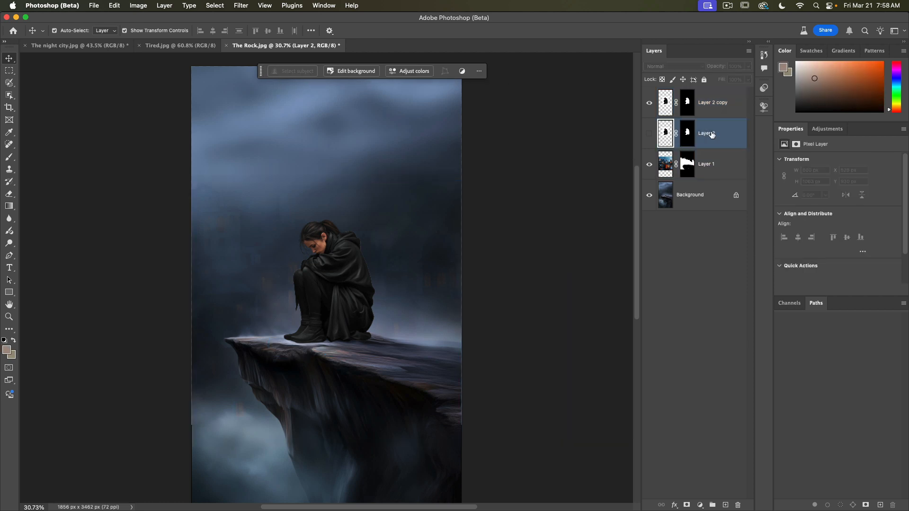
pyautogui.moveTo(712, 135); pyautogui.dragTo(738, 505)
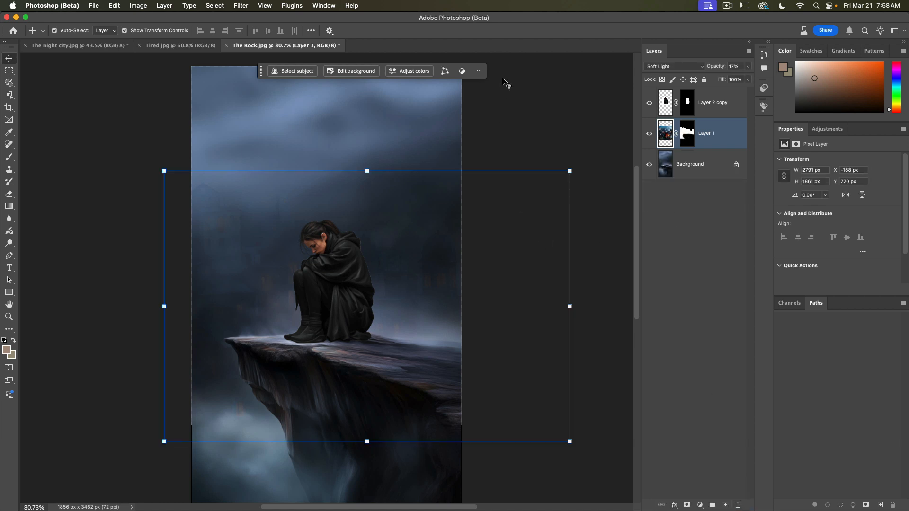
pyautogui.click(521, 105)
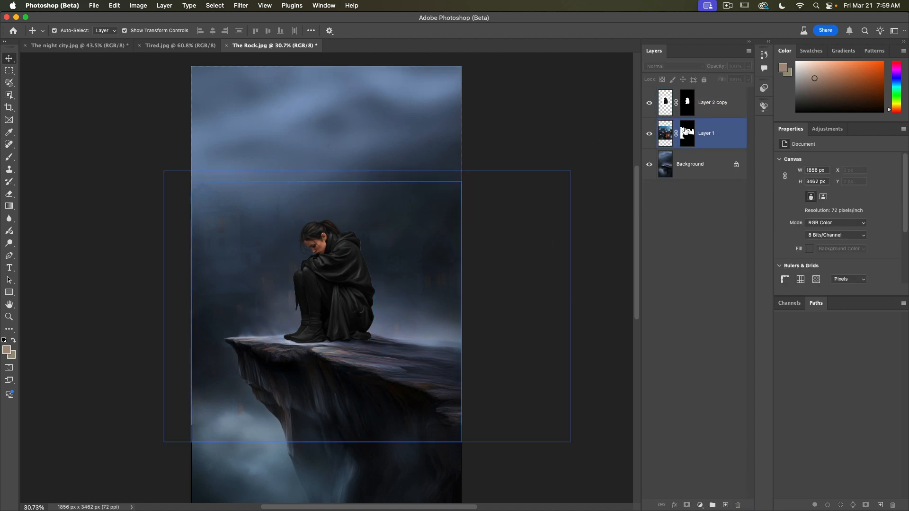
# Step: Reposition the refined woman layer so she sits on the cliff ledge
pyautogui.moveTo(337, 258); pyautogui.dragTo(335, 206)
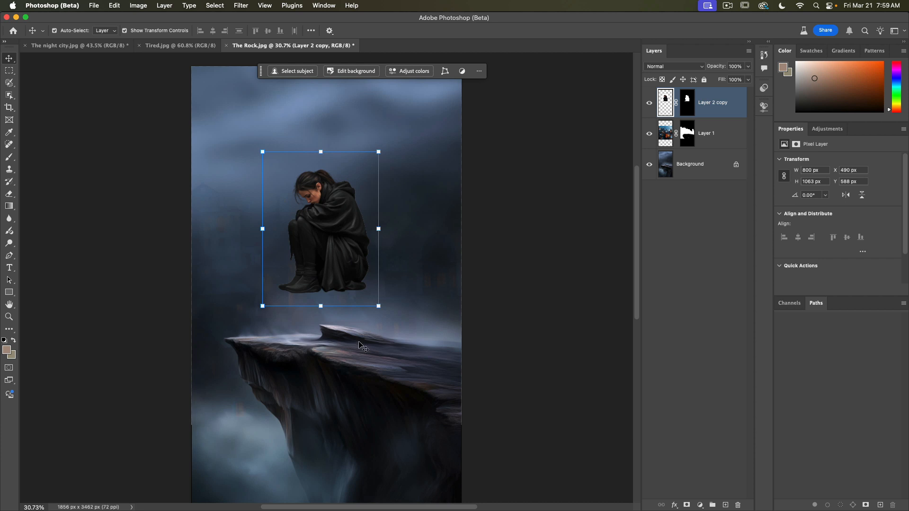
pyautogui.moveTo(343, 270); pyautogui.dragTo(346, 343)
pyautogui.click(9, 317)
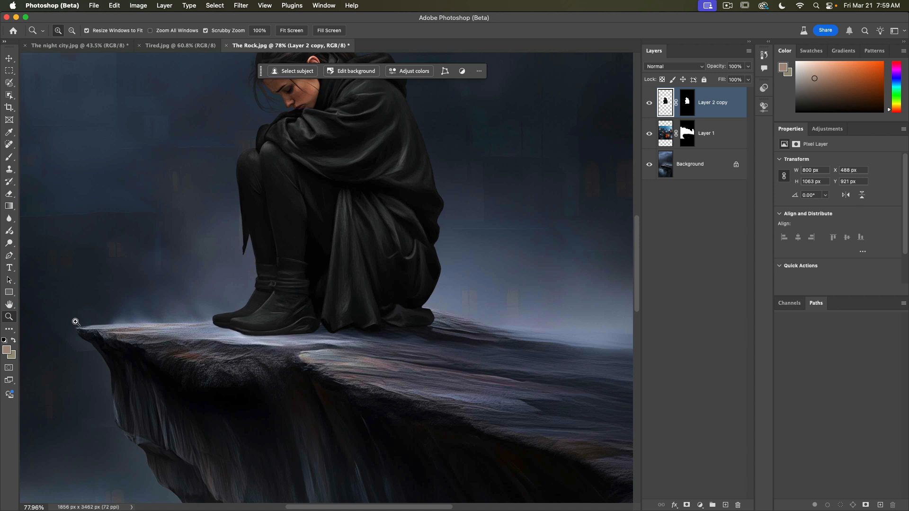
pyautogui.moveTo(287, 328); pyautogui.dragTo(276, 324)
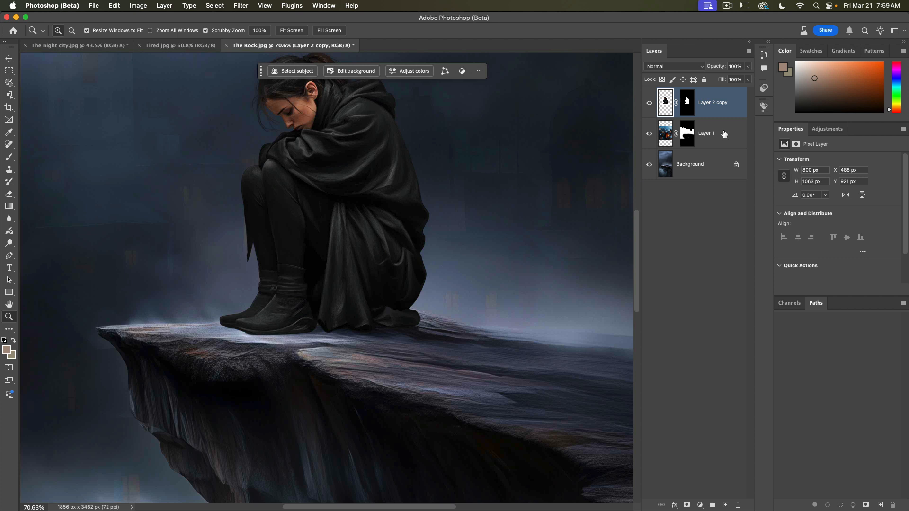
# Step: Add a new empty layer above the city overlay layer
pyautogui.moveTo(713, 137)
pyautogui.click(709, 137)
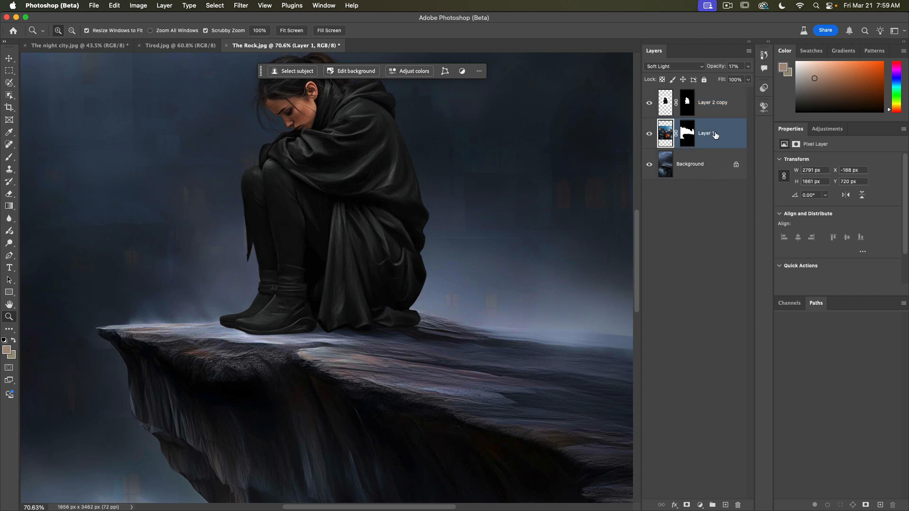
pyautogui.click(726, 505)
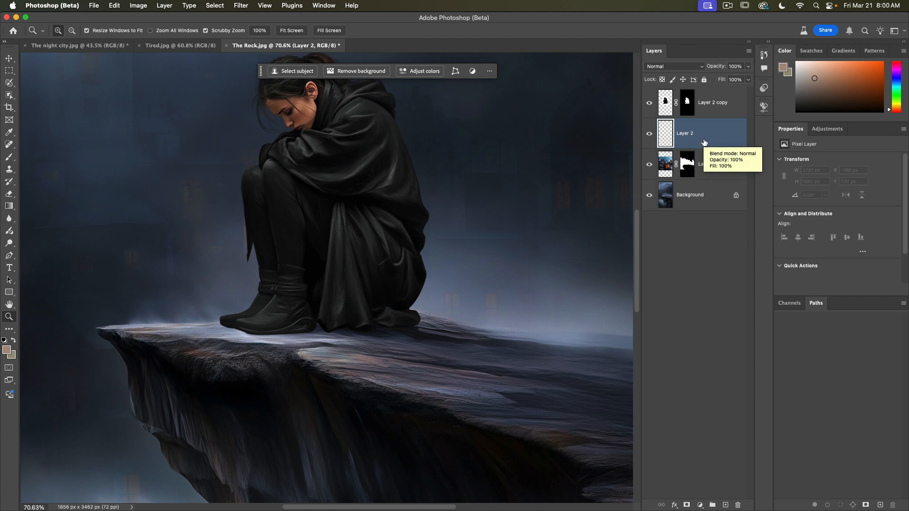
# Step: Select the Brush tool, reduce its size, and pick a soft round pressure brush from the General Brushes set
pyautogui.click(9, 158)
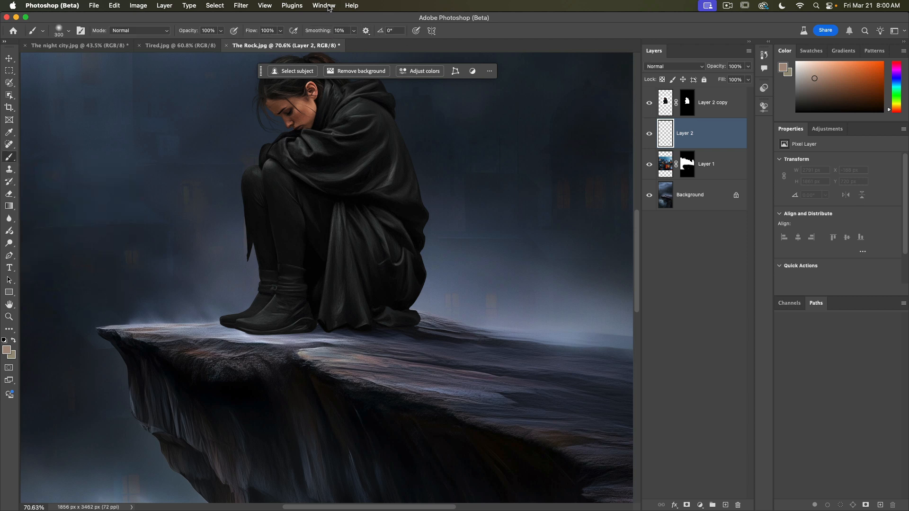
pyautogui.press('[')
pyautogui.press('[')
pyautogui.press('[')
pyautogui.click(318, 8)
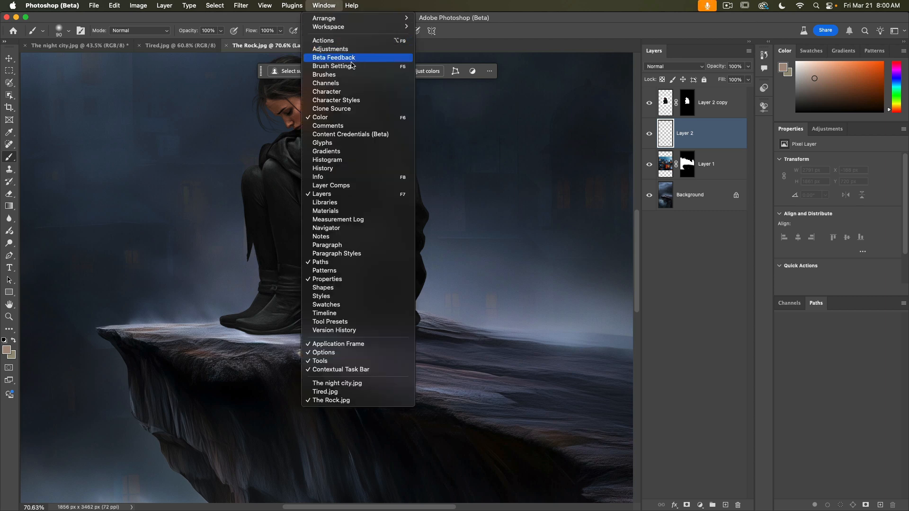
pyautogui.click(348, 76)
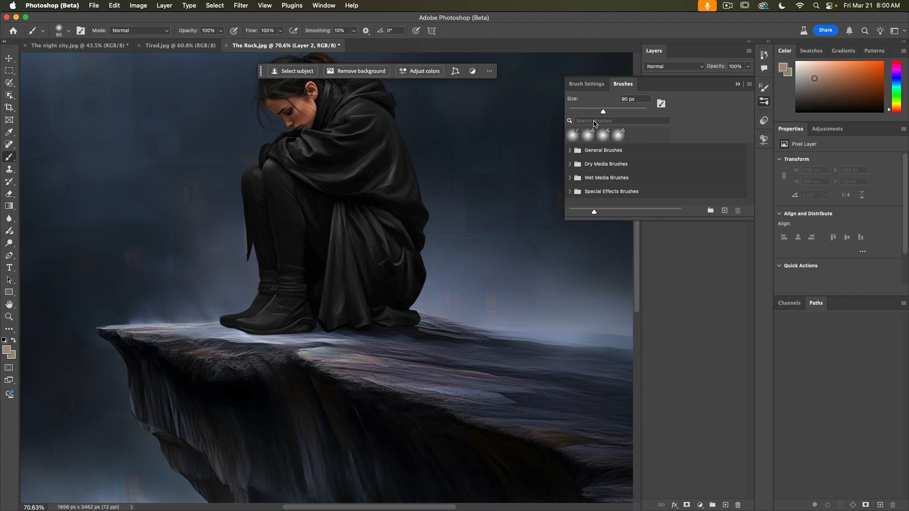
pyautogui.moveTo(566, 220); pyautogui.dragTo(556, 298)
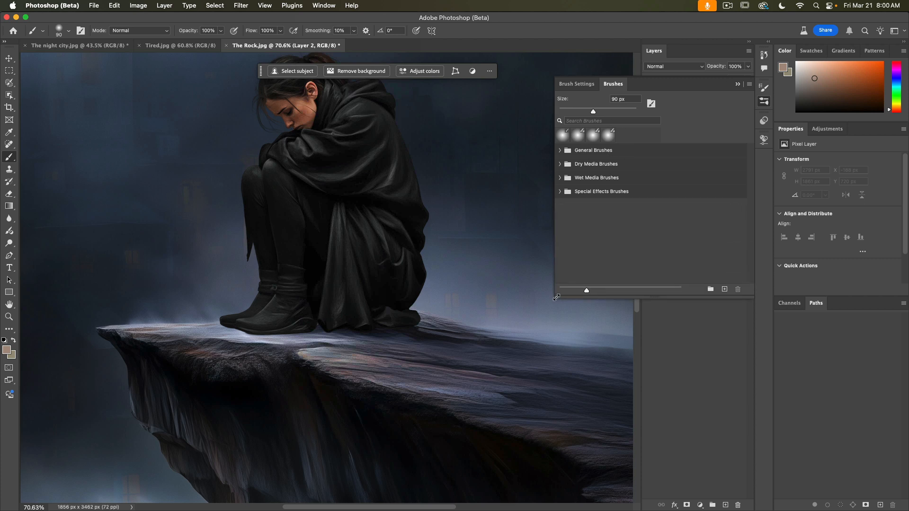
pyautogui.click(559, 151)
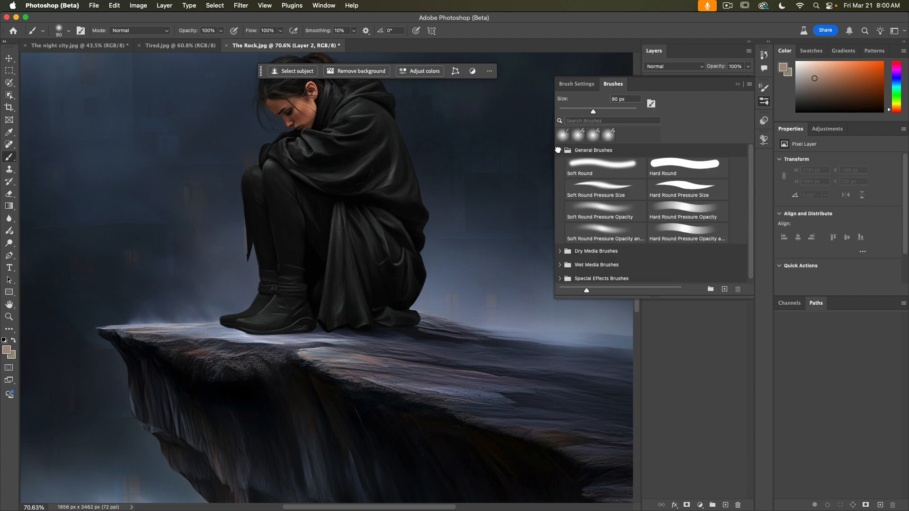
pyautogui.click(613, 231)
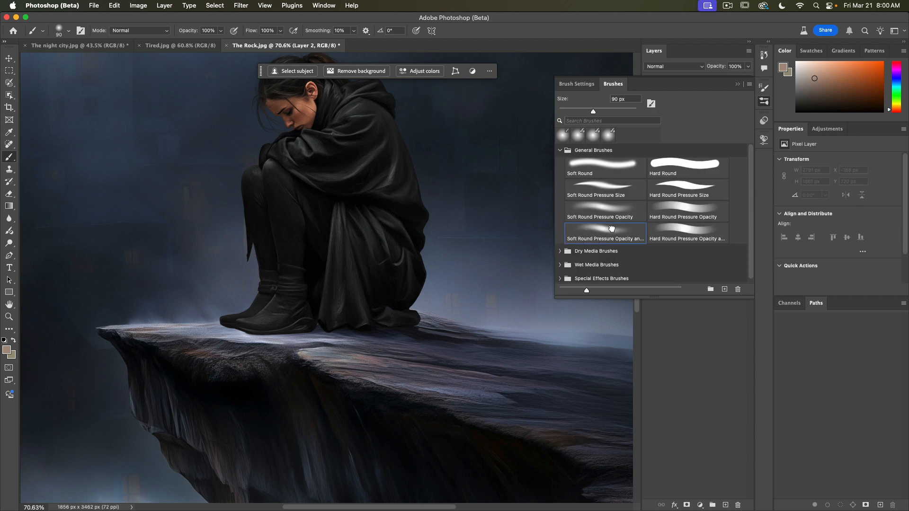
pyautogui.click(738, 84)
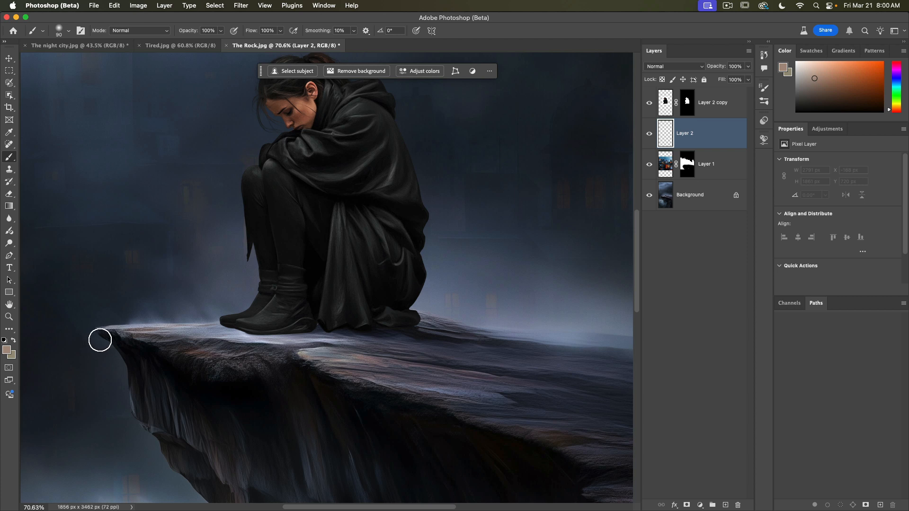
# Step: Set the foreground color by sampling a dark tone from the ledge near the woman's feet, then return to the Brush
pyautogui.click(7, 351)
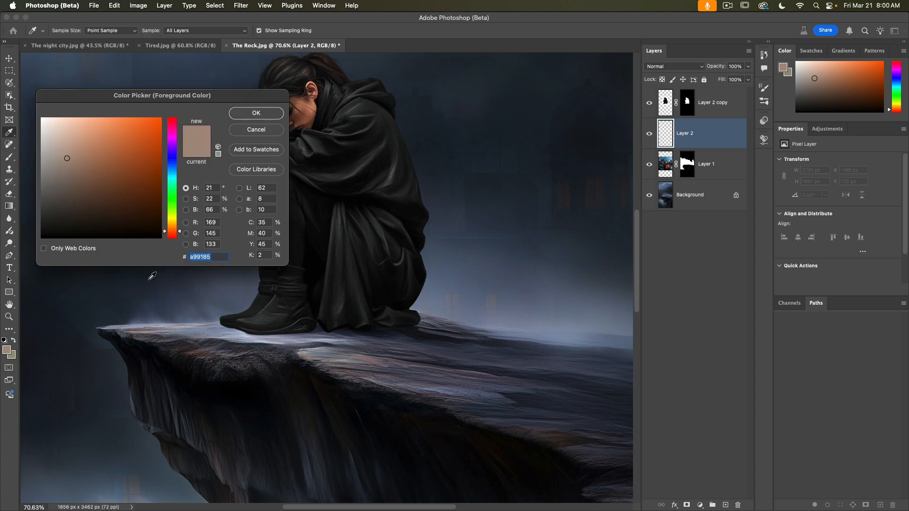
pyautogui.click(86, 188)
pyautogui.moveTo(86, 188); pyautogui.dragTo(72, 207)
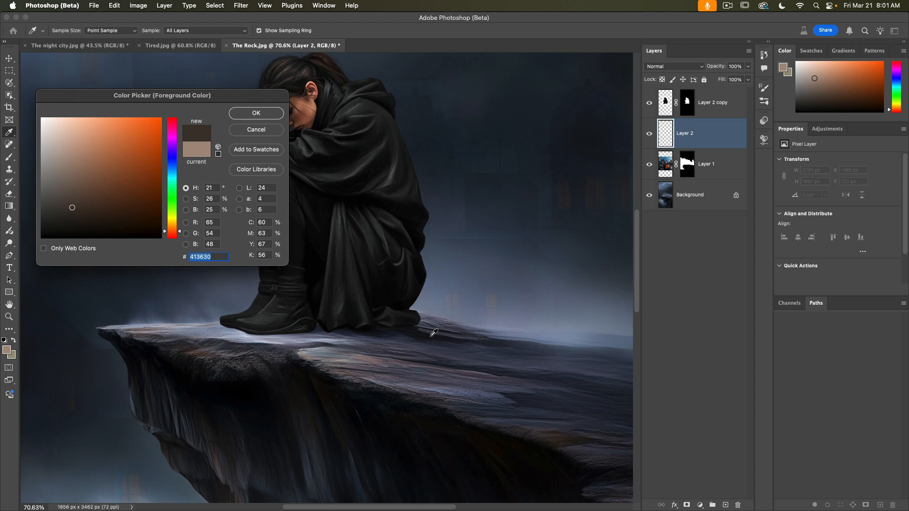
pyautogui.click(425, 333)
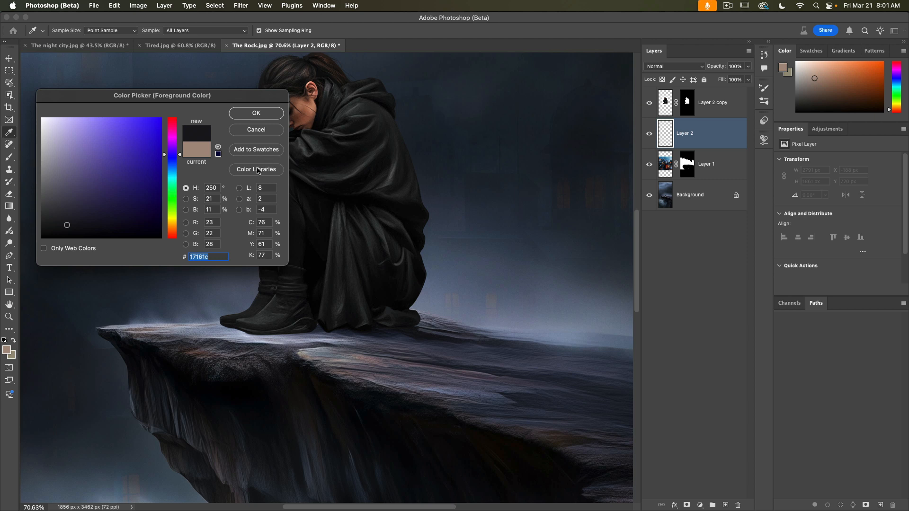
pyautogui.click(254, 114)
pyautogui.press('b')
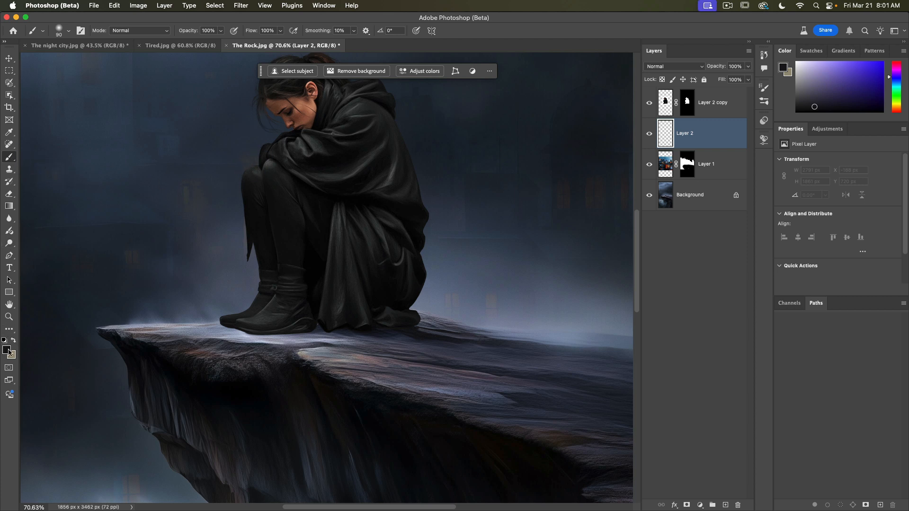
pyautogui.click(8, 134)
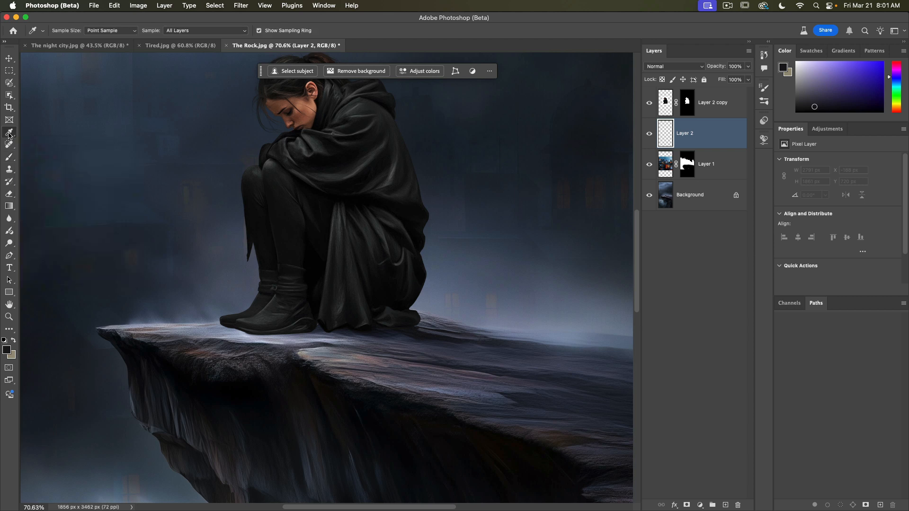
pyautogui.click(430, 332)
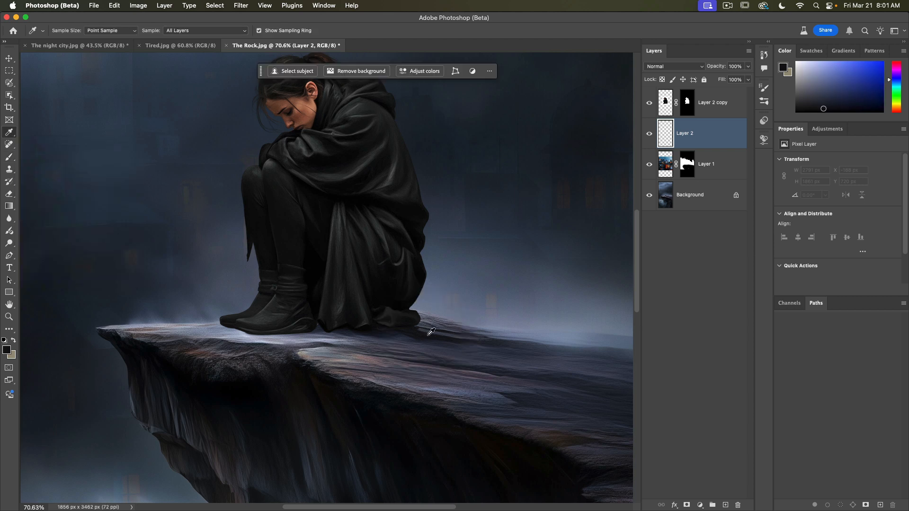
pyautogui.click(460, 353)
pyautogui.click(447, 337)
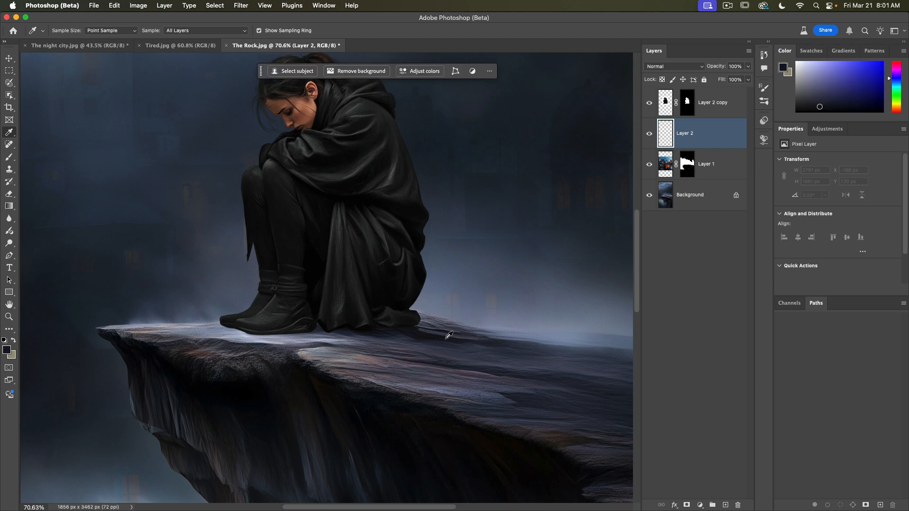
pyautogui.click(8, 158)
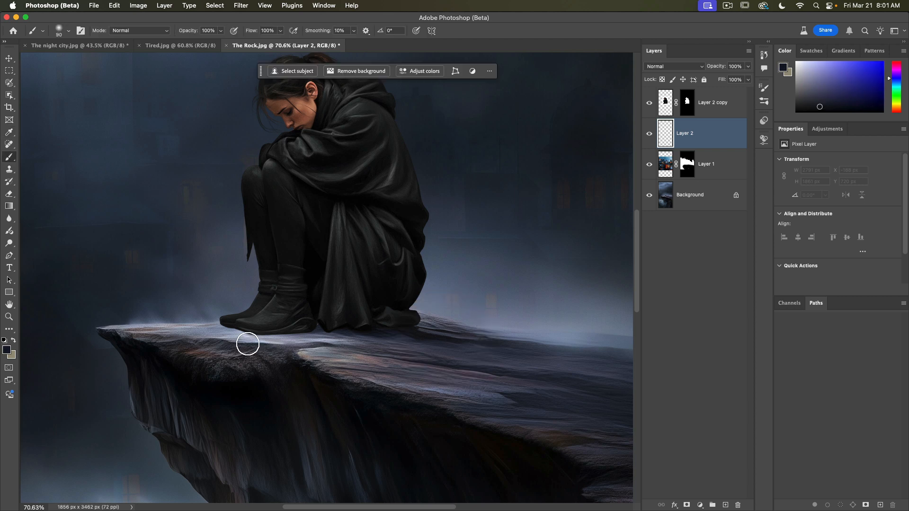
# Step: Flatten the brush tip to 13% roundness in Brush Settings
pyautogui.press(']')
pyautogui.press(']')
pyautogui.press(']')
pyautogui.press(']')
pyautogui.click(320, 7)
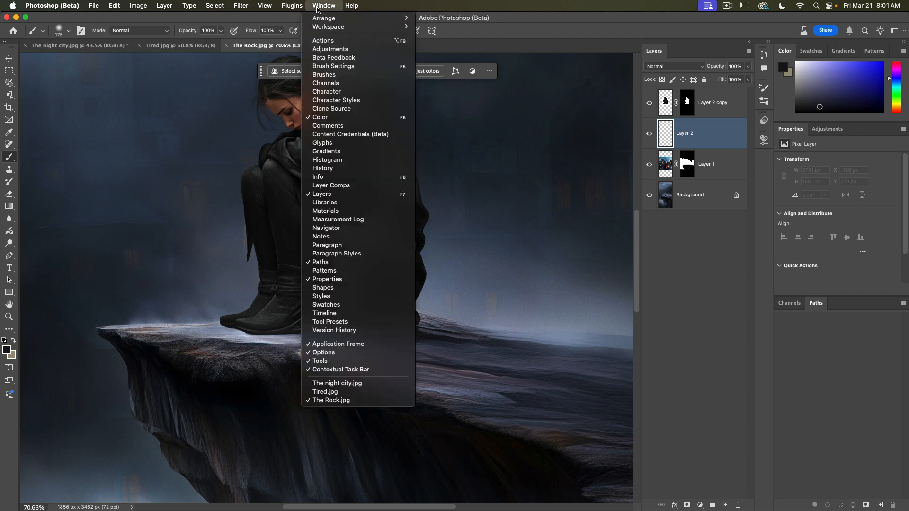
pyautogui.click(365, 67)
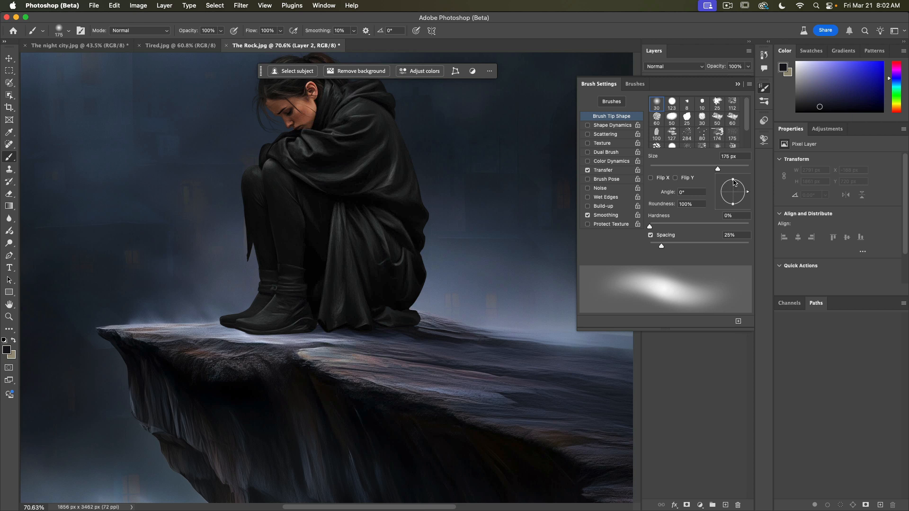
pyautogui.moveTo(733, 180); pyautogui.dragTo(733, 192)
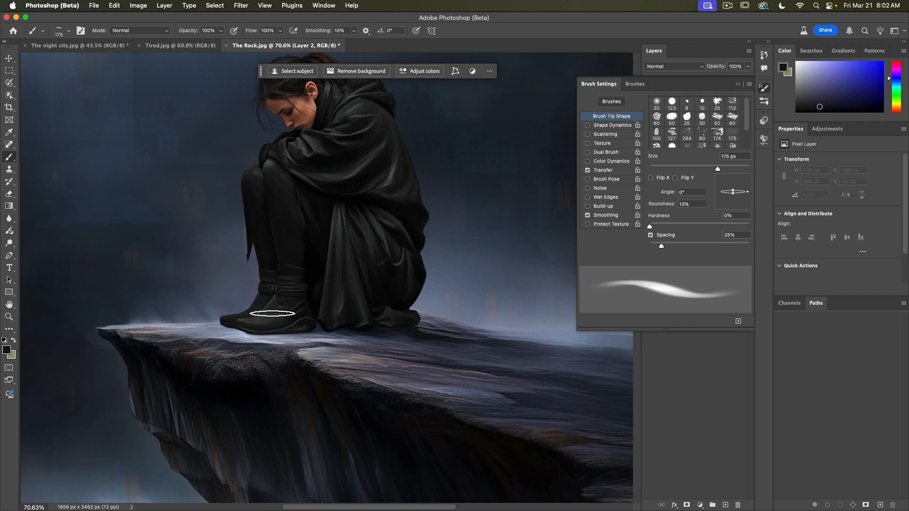
# Step: Set the brush size to 500 px and its opacity to 36%
pyautogui.press(']')
pyautogui.press(']')
pyautogui.press(']')
pyautogui.press(']')
pyautogui.press(']')
pyautogui.press(']')
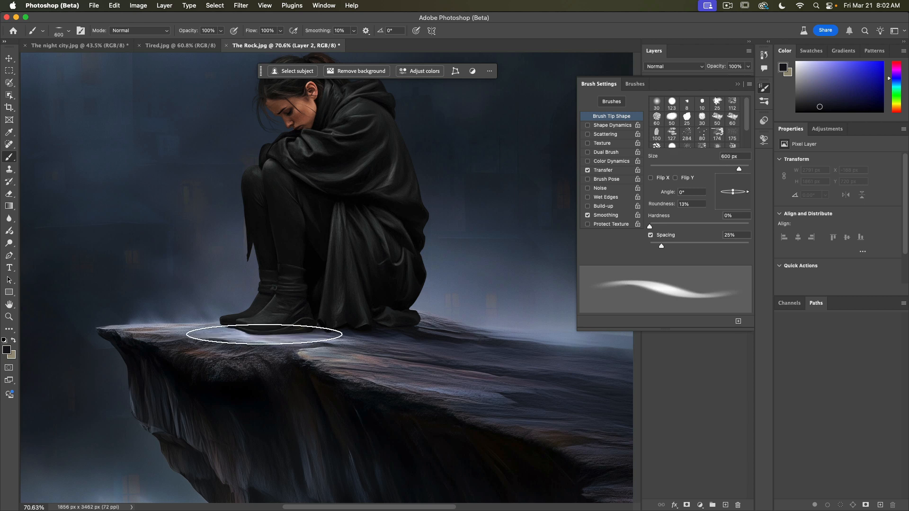
pyautogui.press('[')
pyautogui.press('[')
pyautogui.press('[')
pyautogui.press('[')
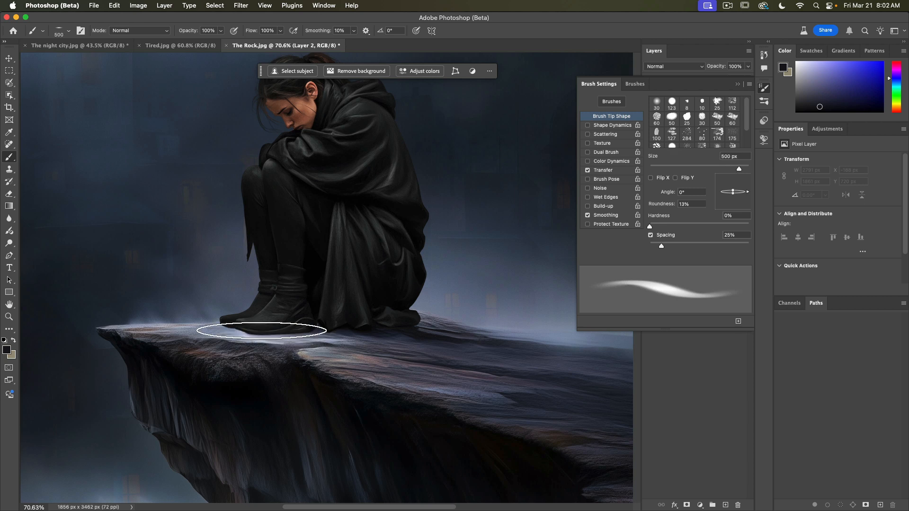
pyautogui.press('3')
pyautogui.press('6')
pyautogui.press(']')
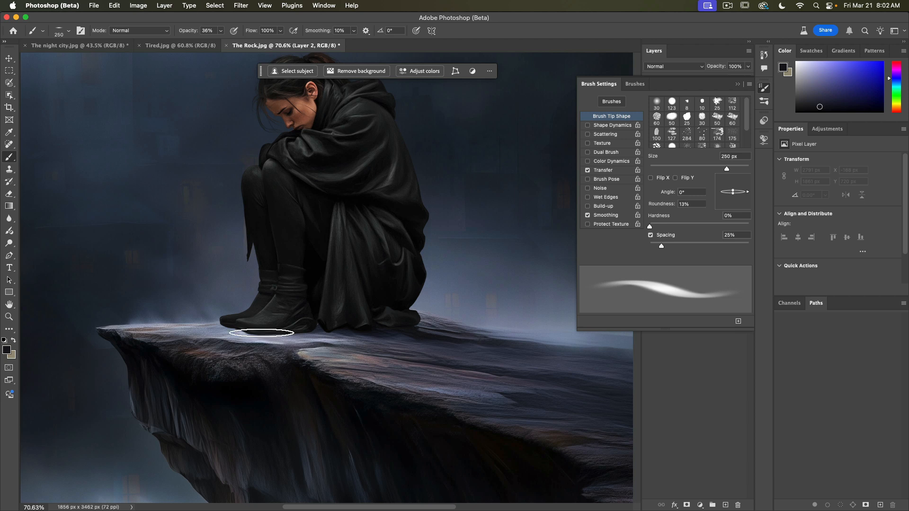
pyautogui.press(']')
pyautogui.press(']')
pyautogui.press(']')
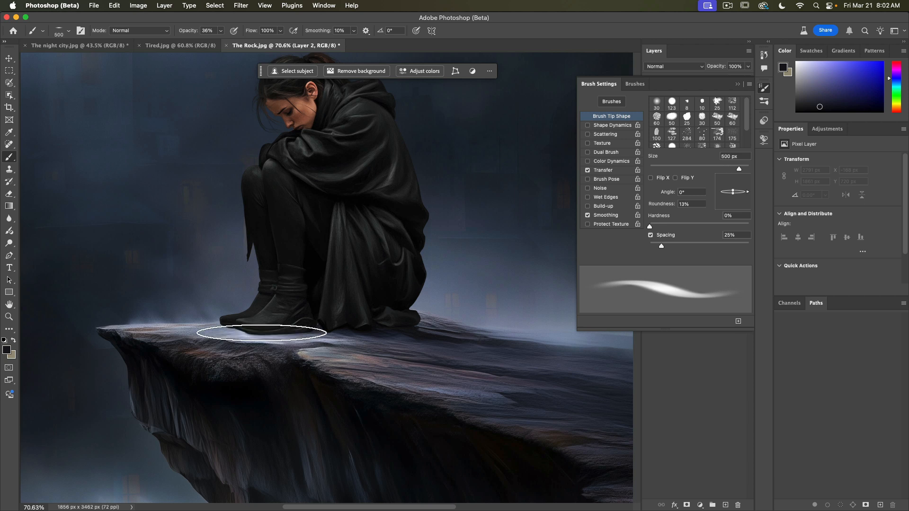
# Step: Stamp the flattened brush several times beneath the woman's boots to paint a contact shadow
pyautogui.click(261, 333)
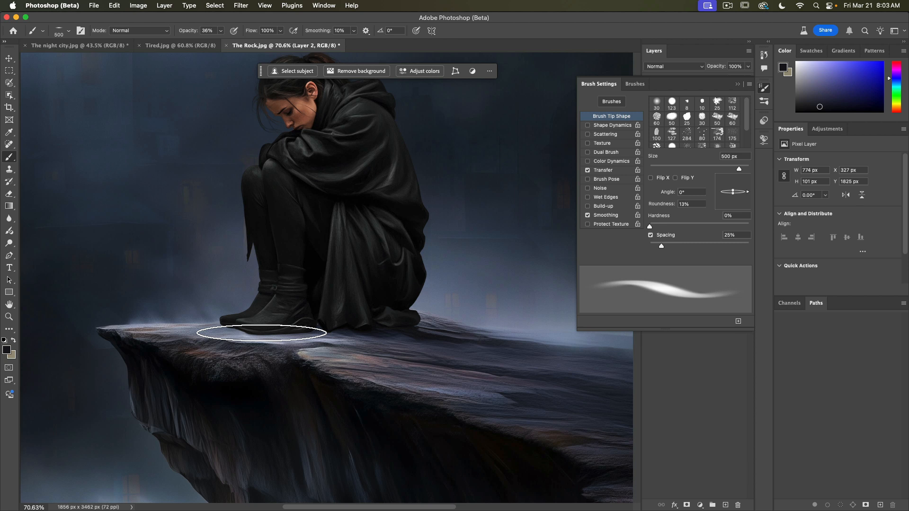
pyautogui.click(261, 333)
pyautogui.click(261, 333)
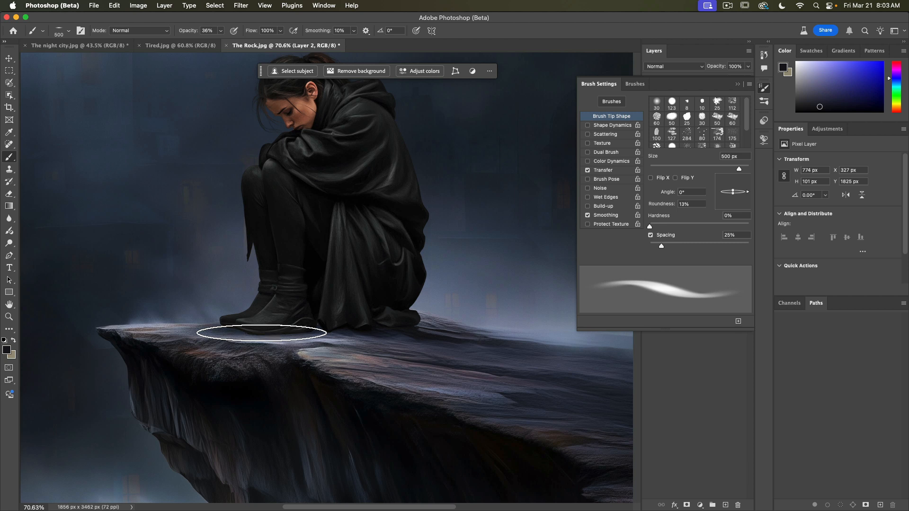
pyautogui.click(261, 333)
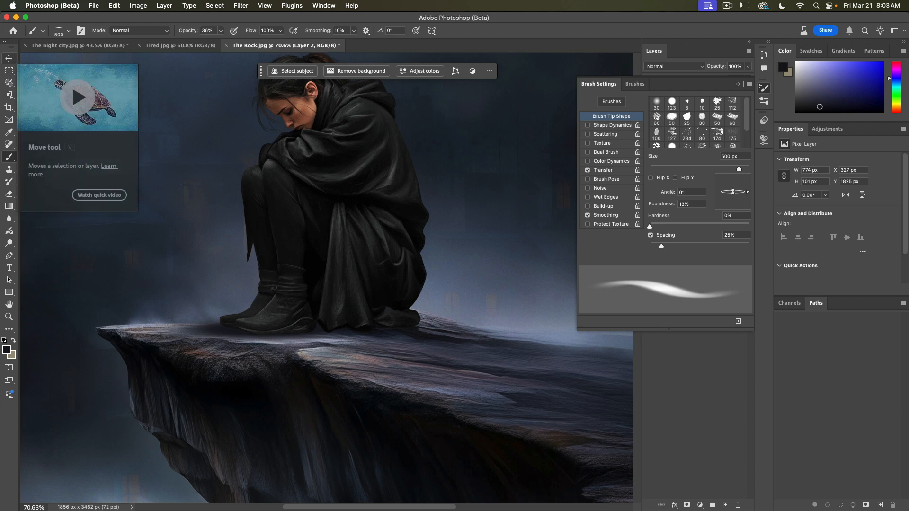
# Step: Move the shadow under her boots and narrow it by scaling its width
pyautogui.click(12, 61)
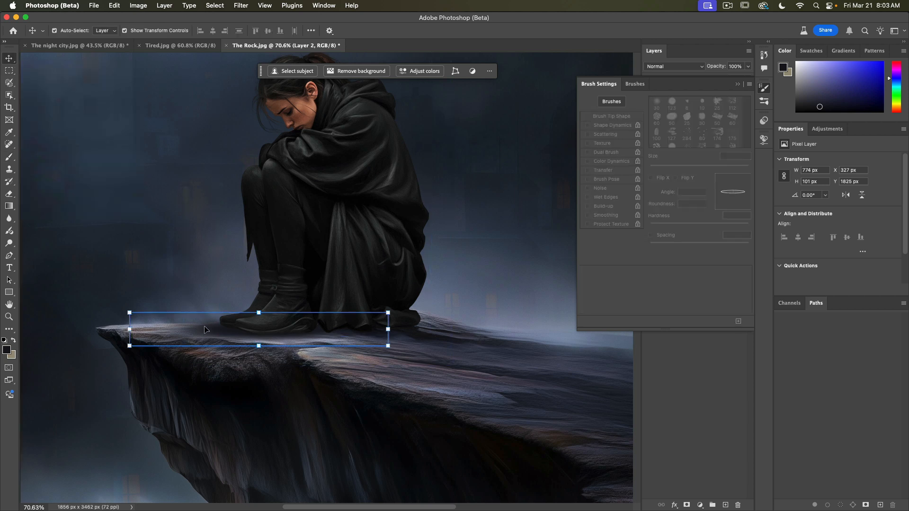
pyautogui.moveTo(204, 328); pyautogui.dragTo(234, 332)
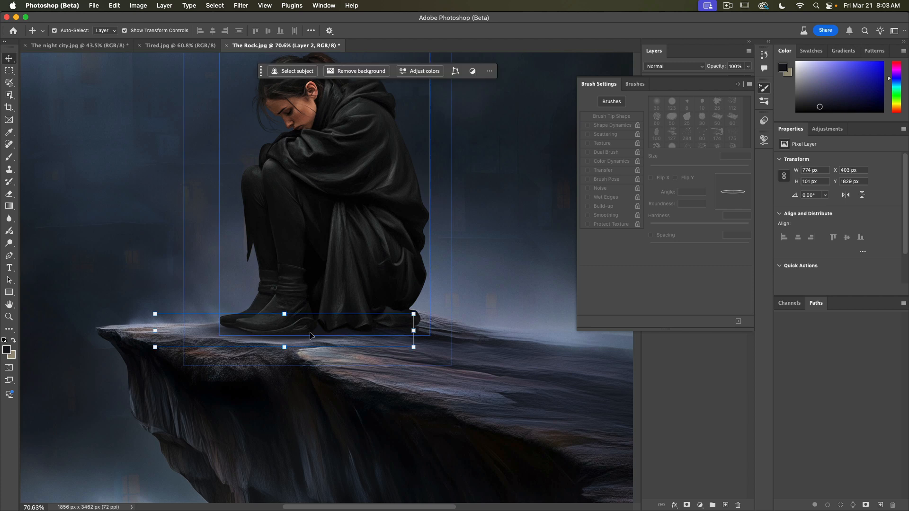
pyautogui.moveTo(414, 330); pyautogui.dragTo(380, 331)
pyautogui.moveTo(225, 334)
pyautogui.mouseDown()
pyautogui.moveTo(240, 334)
pyautogui.moveTo(230, 335)
pyautogui.mouseUp()
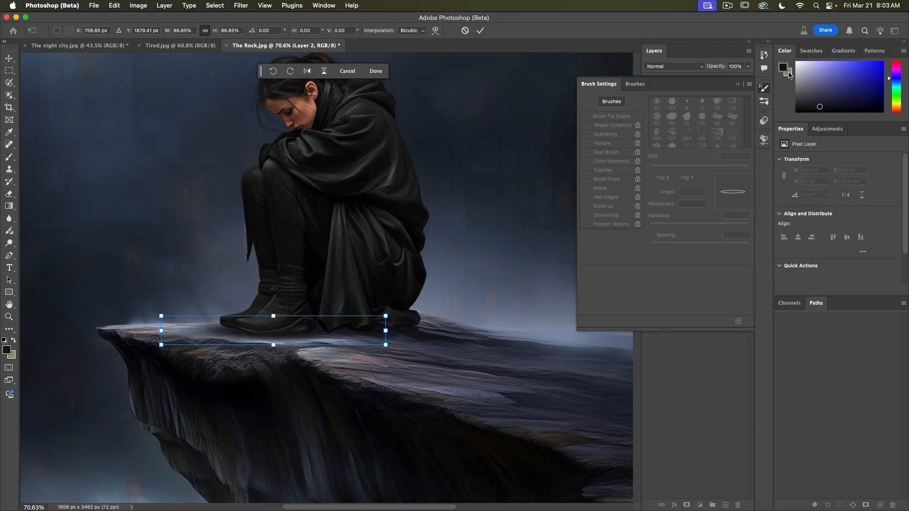
# Step: Set the shadow layer's blend mode to Overlay and commit the transform
pyautogui.click(737, 84)
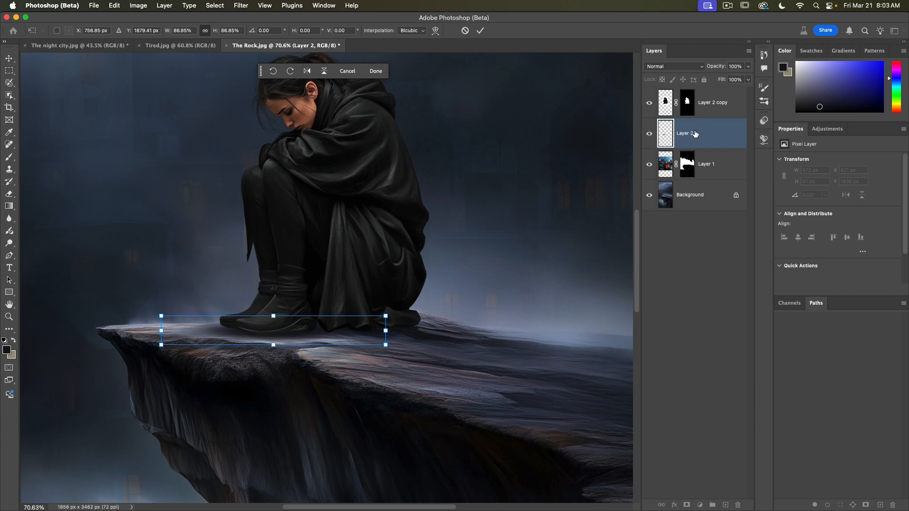
pyautogui.click(677, 66)
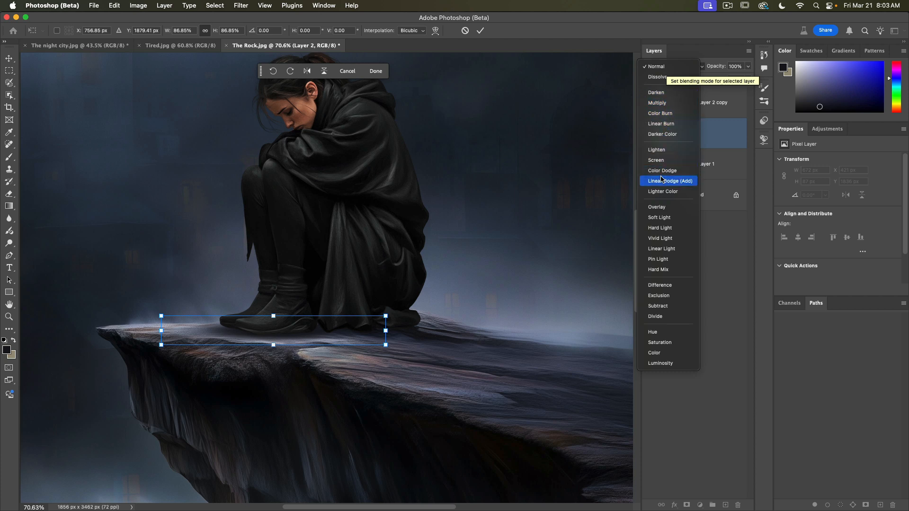
pyautogui.click(663, 92)
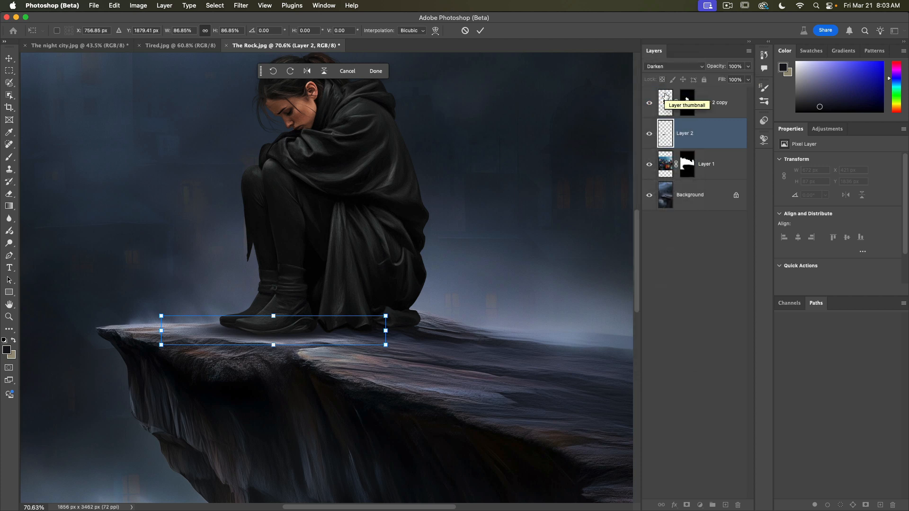
pyautogui.click(663, 69)
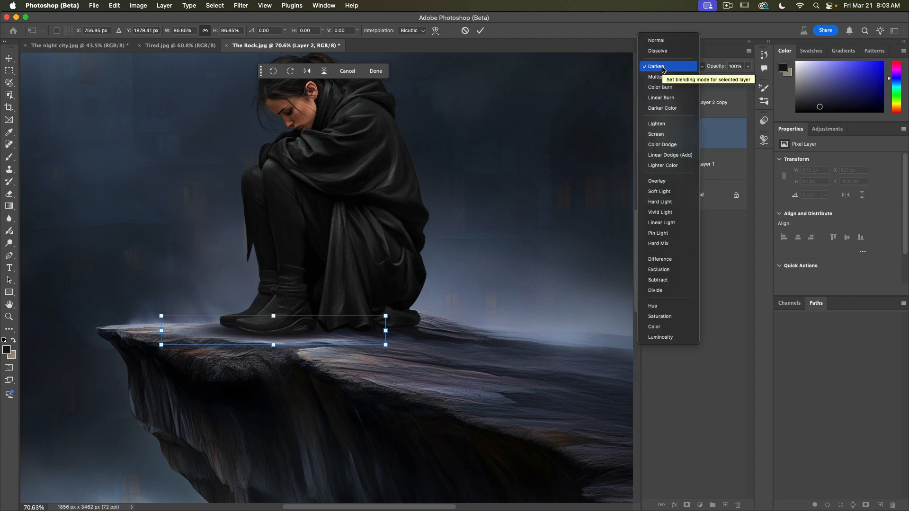
pyautogui.click(663, 181)
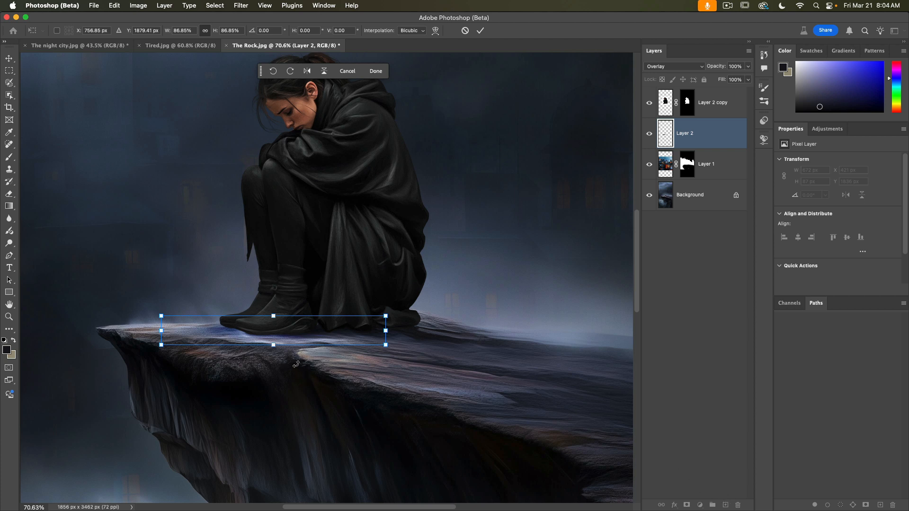
pyautogui.click(9, 317)
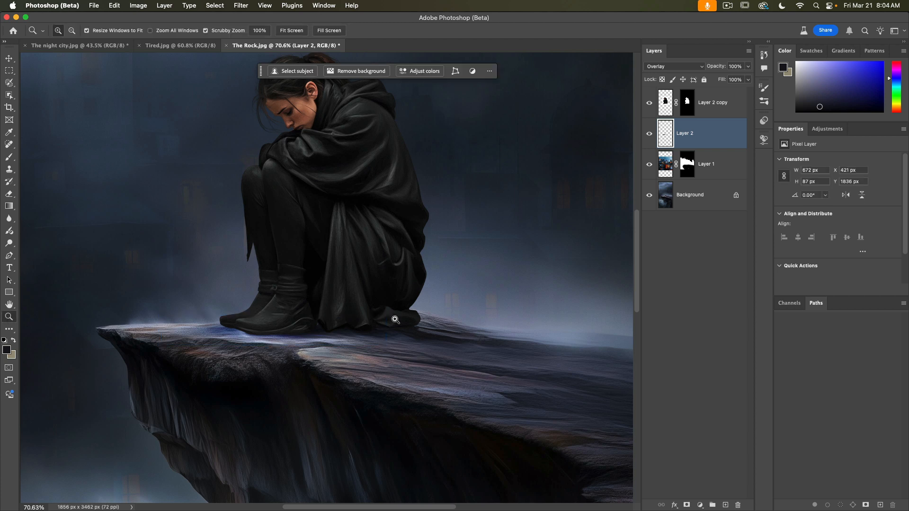
# Step: Select the seated woman's layer and enable the Harmonization neural filter
pyautogui.moveTo(396, 320); pyautogui.dragTo(354, 321)
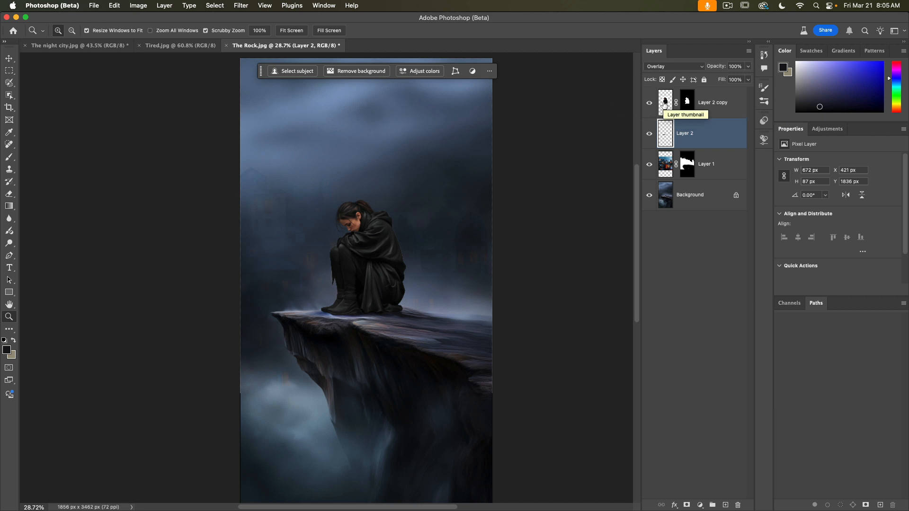
pyautogui.click(730, 102)
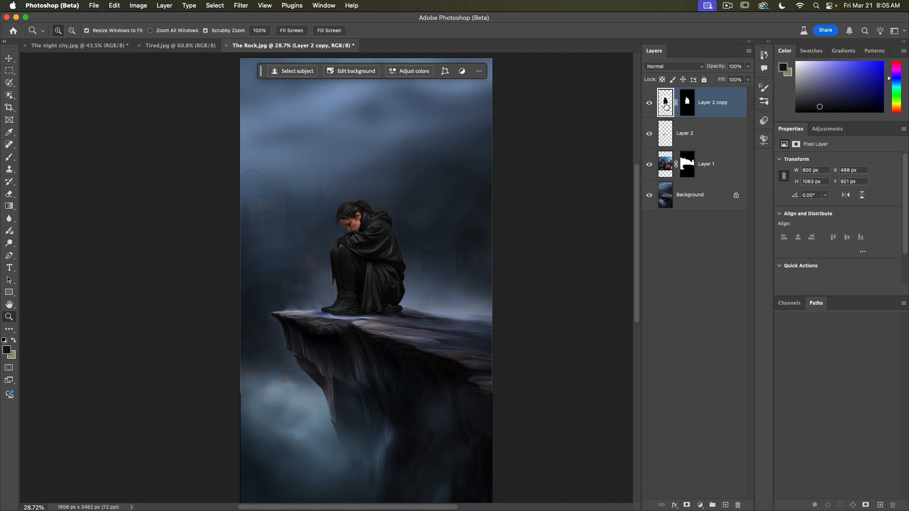
pyautogui.click(242, 5)
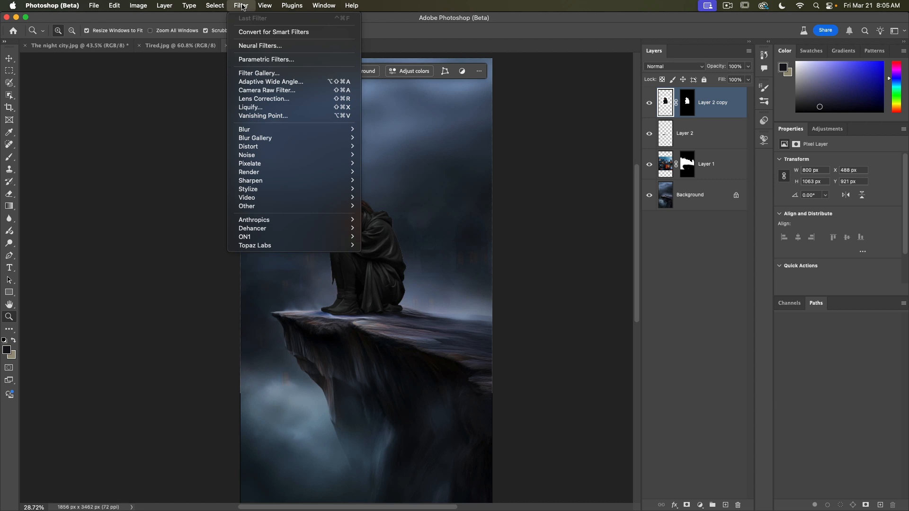
pyautogui.click(260, 46)
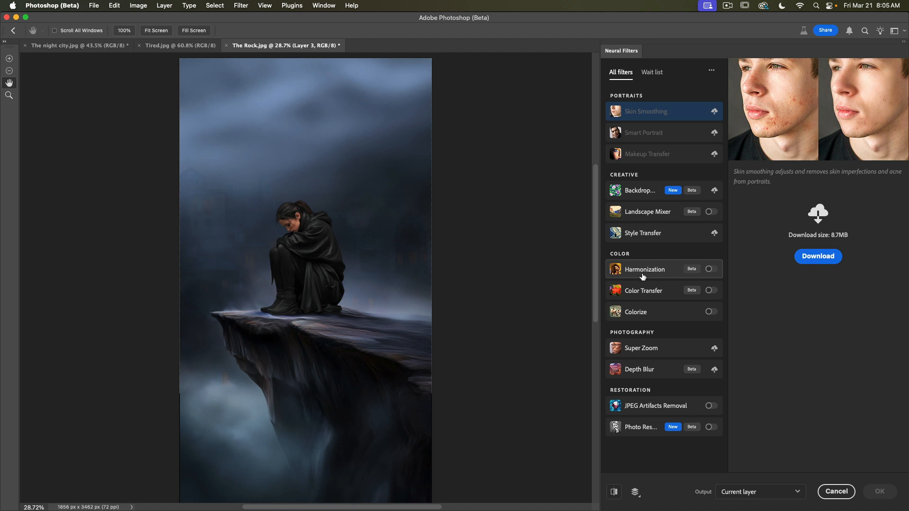
pyautogui.moveTo(642, 277)
pyautogui.click(710, 270)
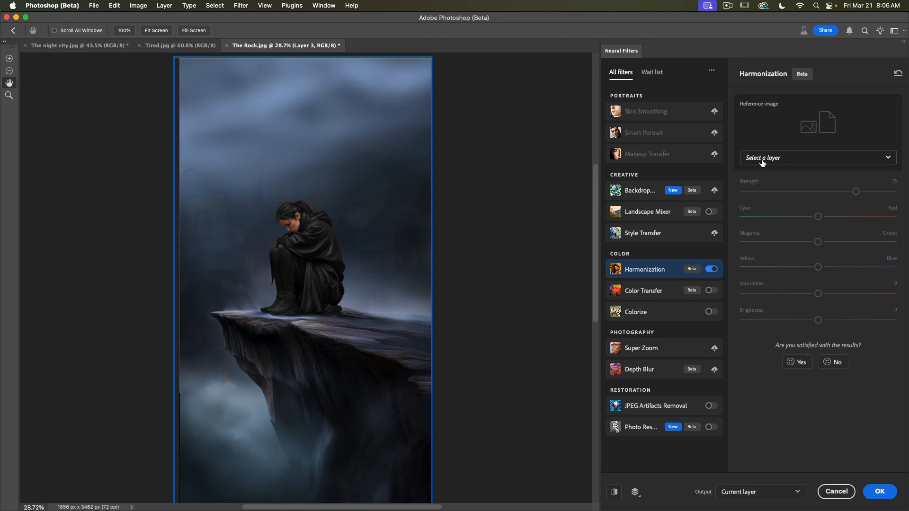
# Step: Use the Background layer as Harmonization's reference image, compare the preview, and lower Brightness to -17
pyautogui.click(763, 163)
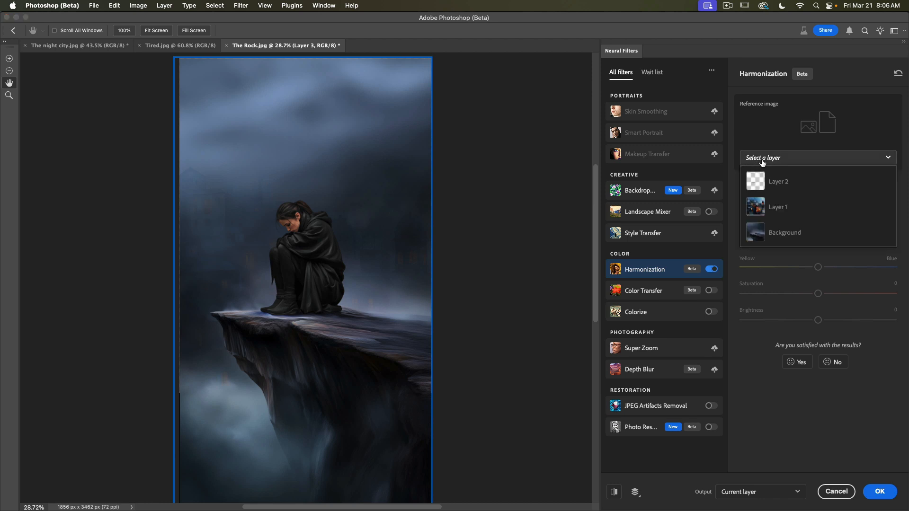
pyautogui.click(778, 233)
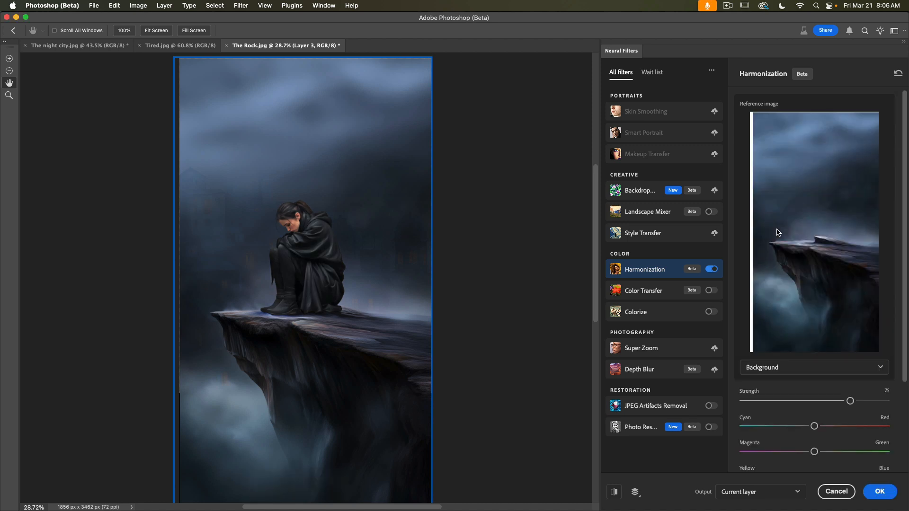
pyautogui.click(614, 493)
pyautogui.click(614, 492)
pyautogui.scroll(-3, 803, 411)
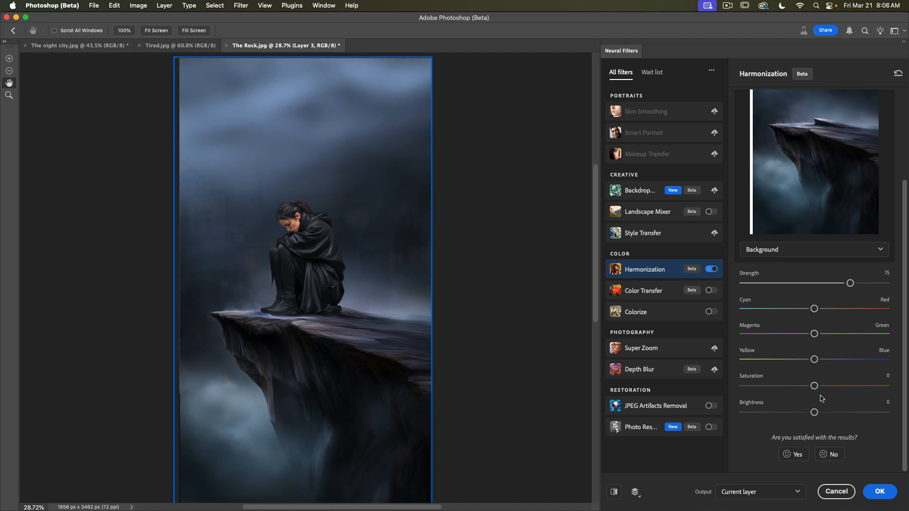
pyautogui.moveTo(816, 413); pyautogui.dragTo(793, 412)
pyautogui.moveTo(792, 409); pyautogui.dragTo(788, 407)
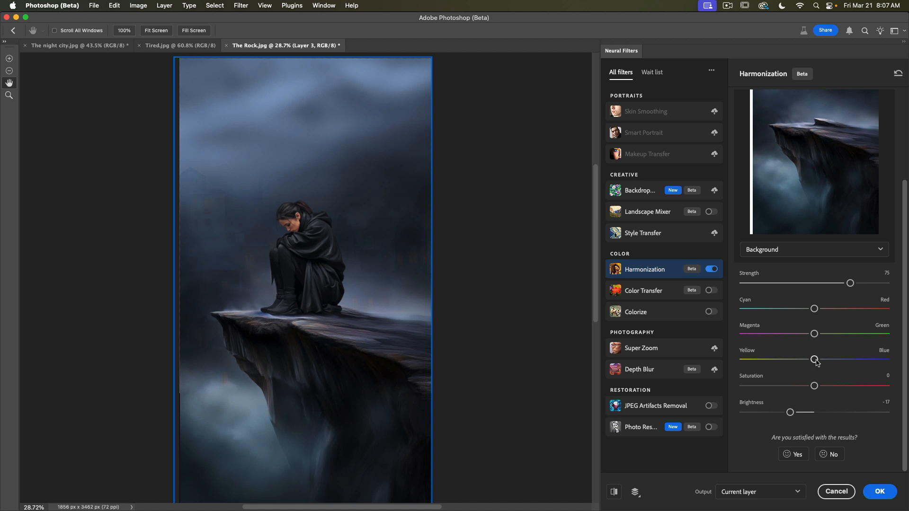
# Step: Shift the Yellow slider slightly toward Blue and apply the filter to the current layer
pyautogui.moveTo(815, 361); pyautogui.dragTo(825, 361)
pyautogui.click(733, 493)
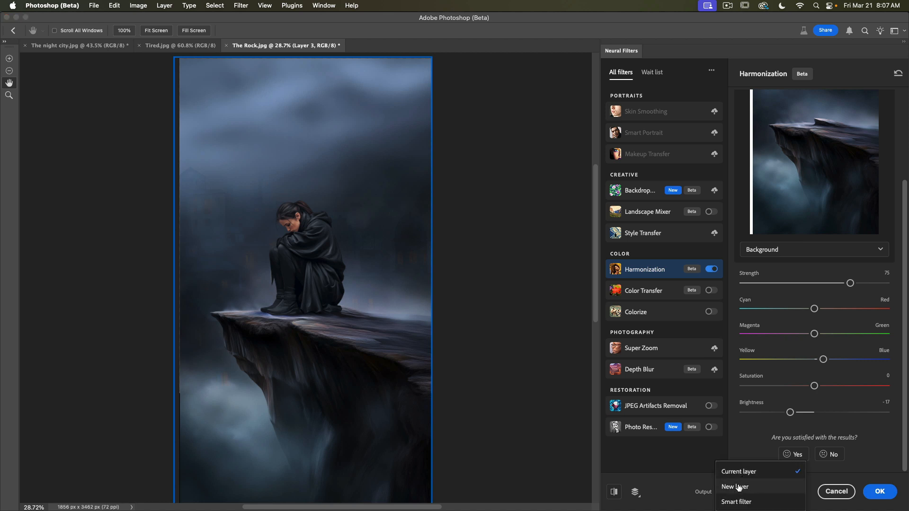
pyautogui.click(747, 472)
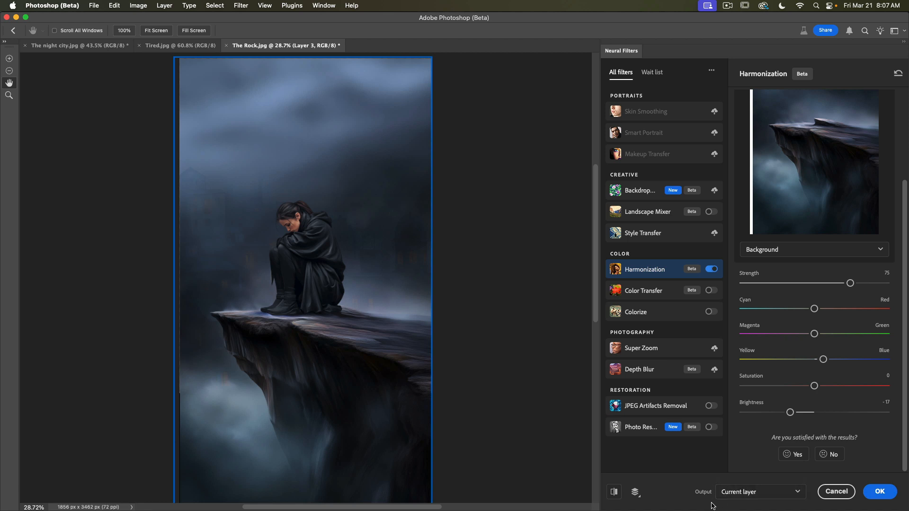
pyautogui.click(849, 493)
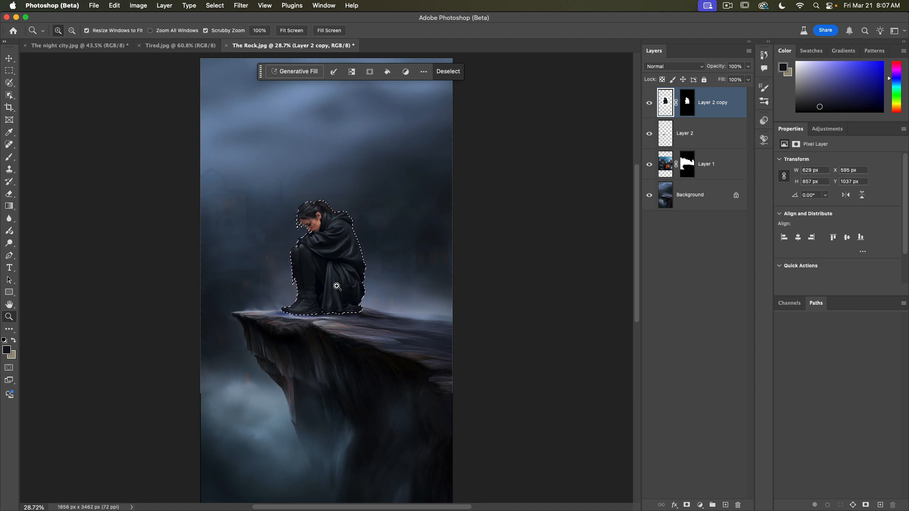
# Step: Deselect and save the document as Photo Compositing.psd in Photoshop format
pyautogui.click(220, 8)
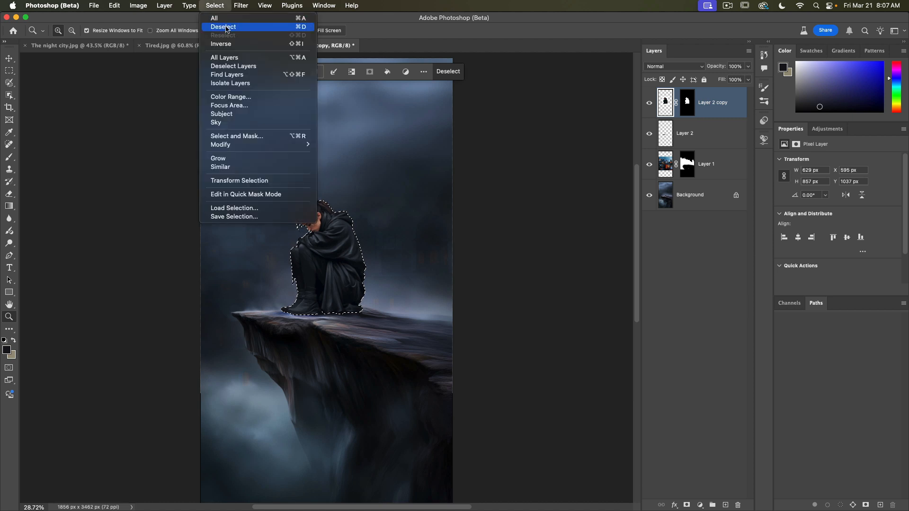
pyautogui.click(227, 28)
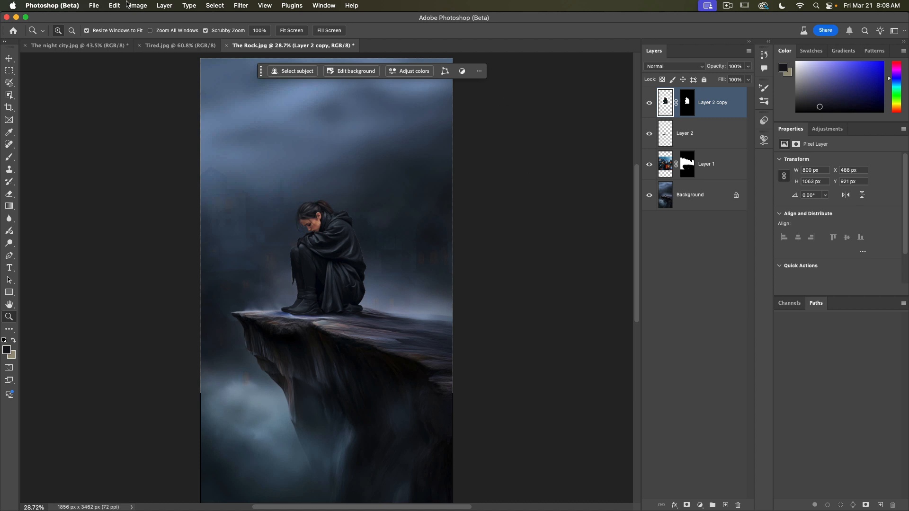
pyautogui.click(95, 5)
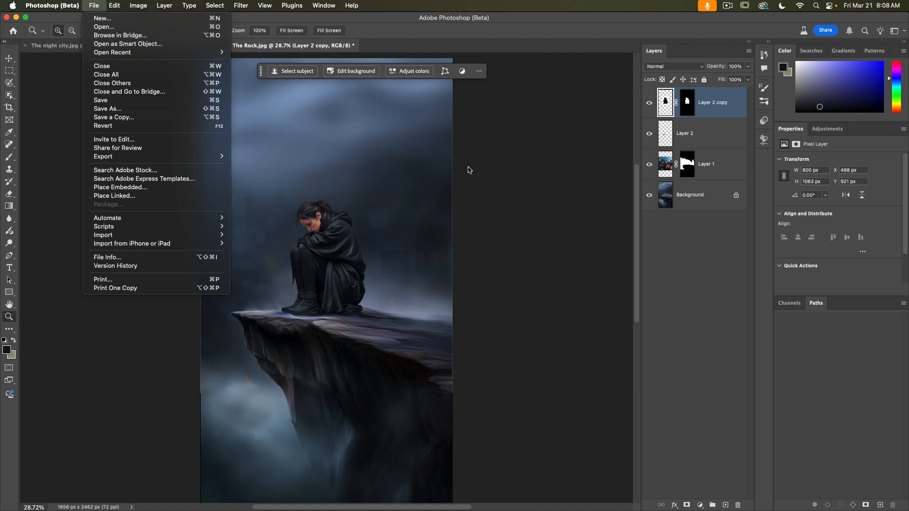
pyautogui.click(109, 110)
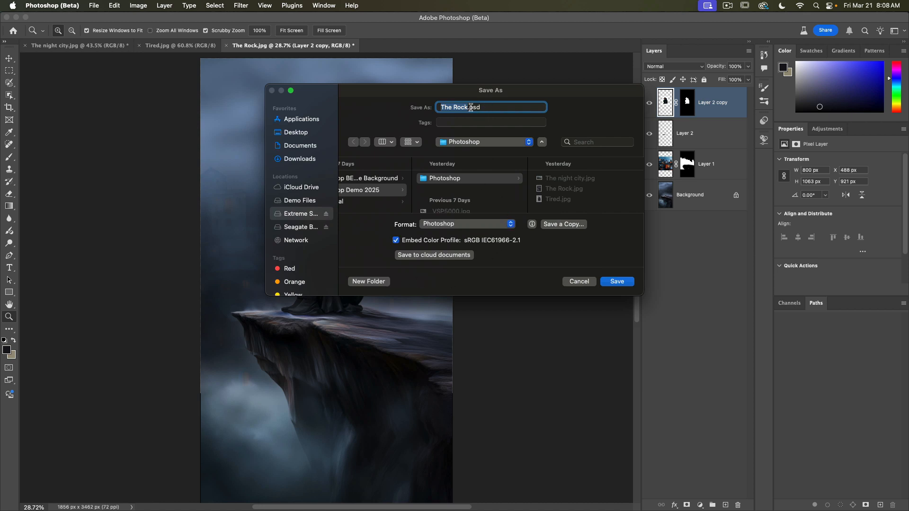
pyautogui.write('Photo Compositing')
pyautogui.press('BackSpace')
pyautogui.click(618, 282)
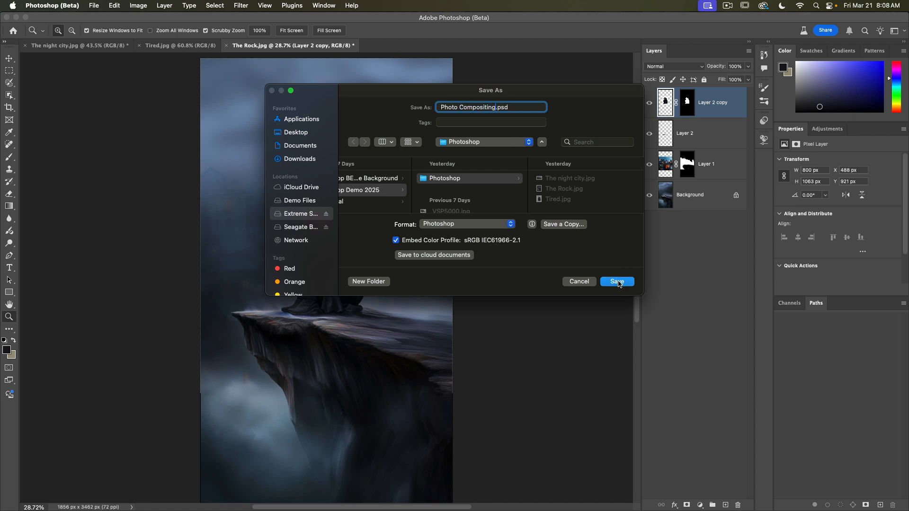
pyautogui.click(570, 233)
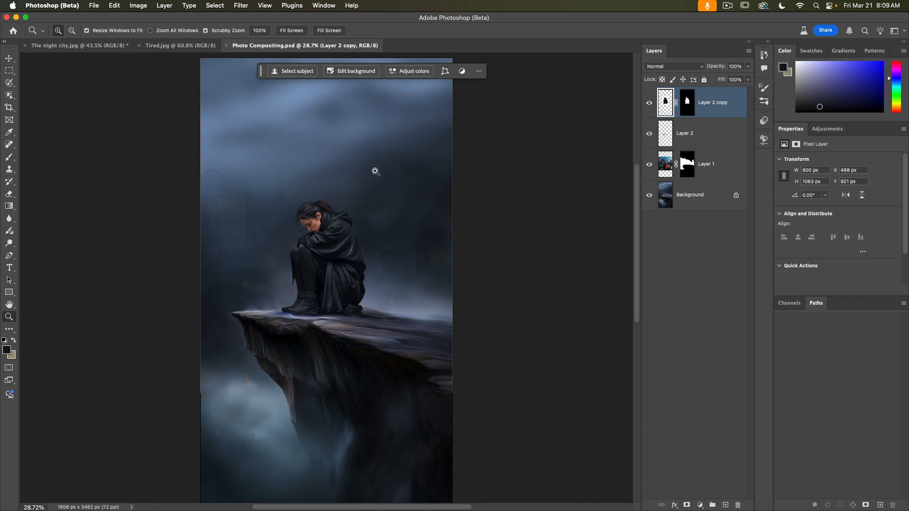
# Step: Duplicate the image as Photo Compositing copy and flatten the duplicate's layers
pyautogui.click(137, 6)
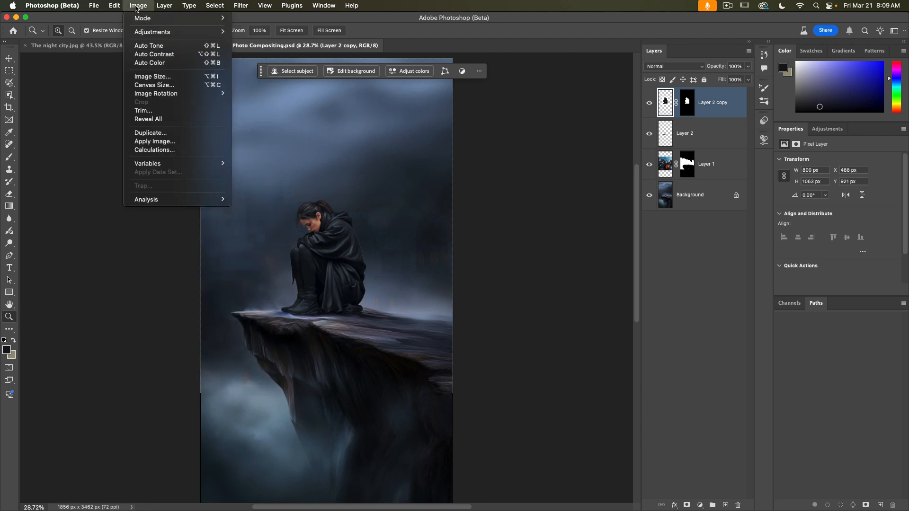
pyautogui.click(142, 133)
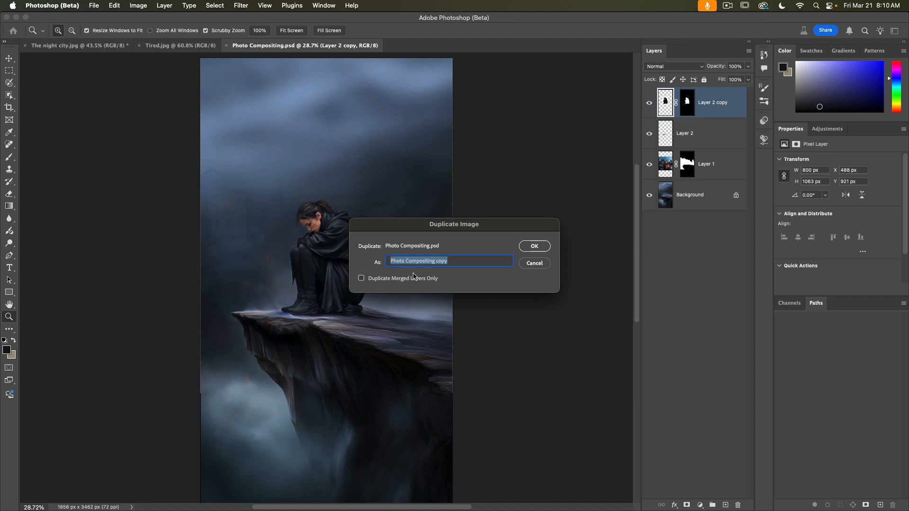
pyautogui.click(534, 247)
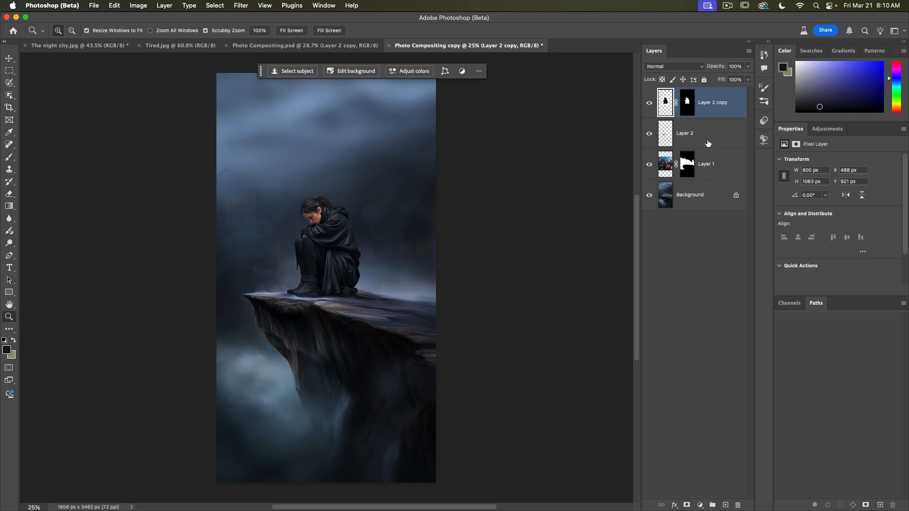
pyautogui.click(749, 51)
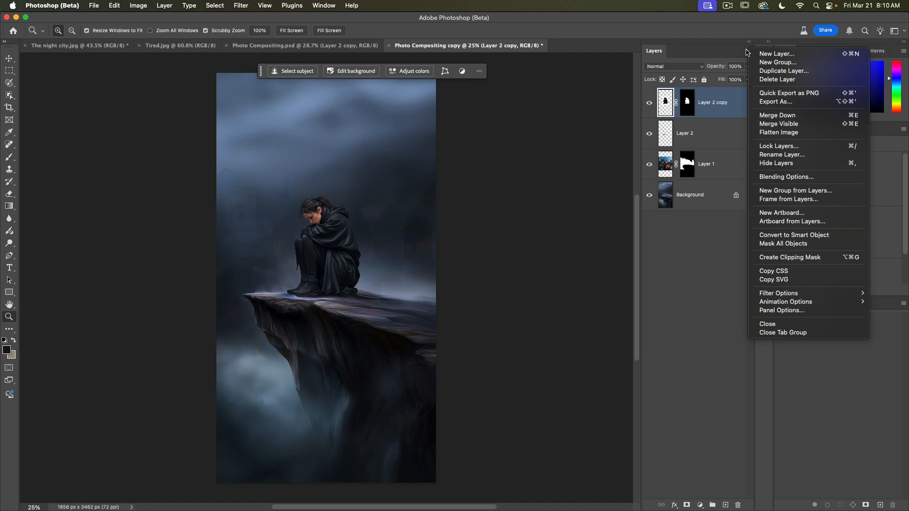
pyautogui.click(781, 133)
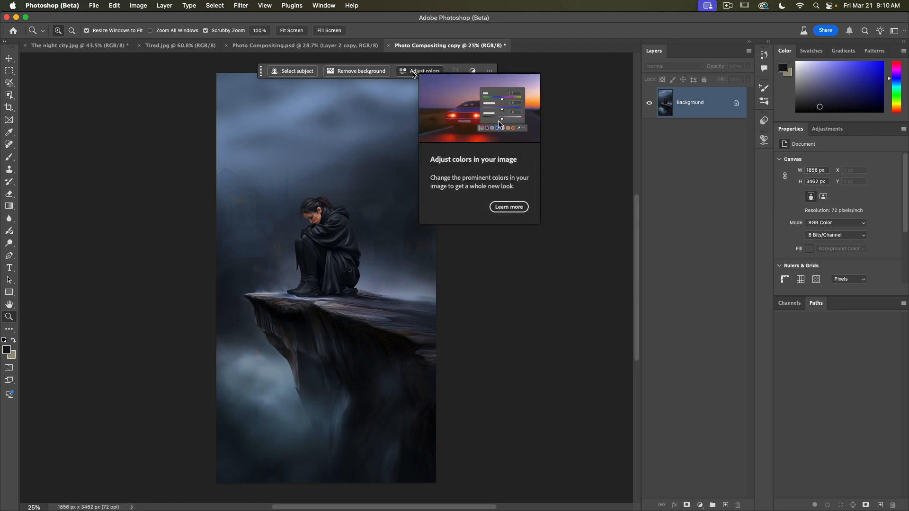
pyautogui.click(413, 72)
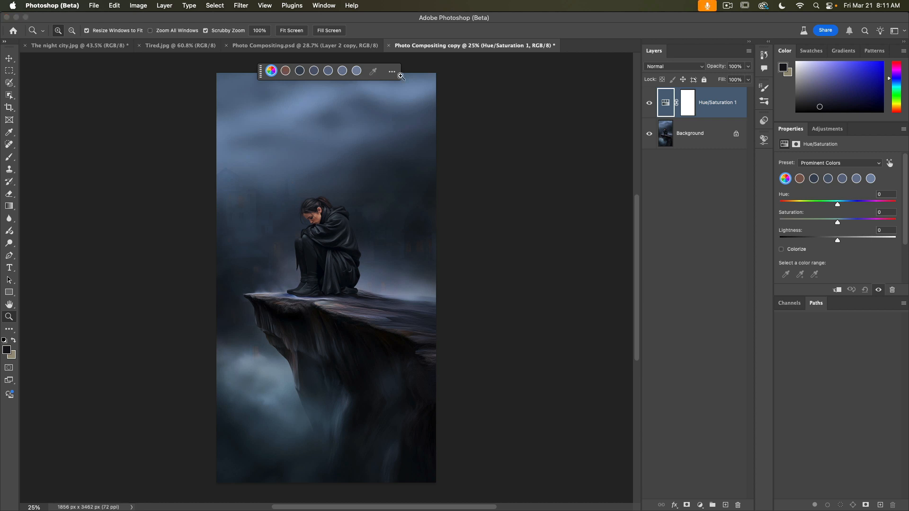
pyautogui.click(692, 137)
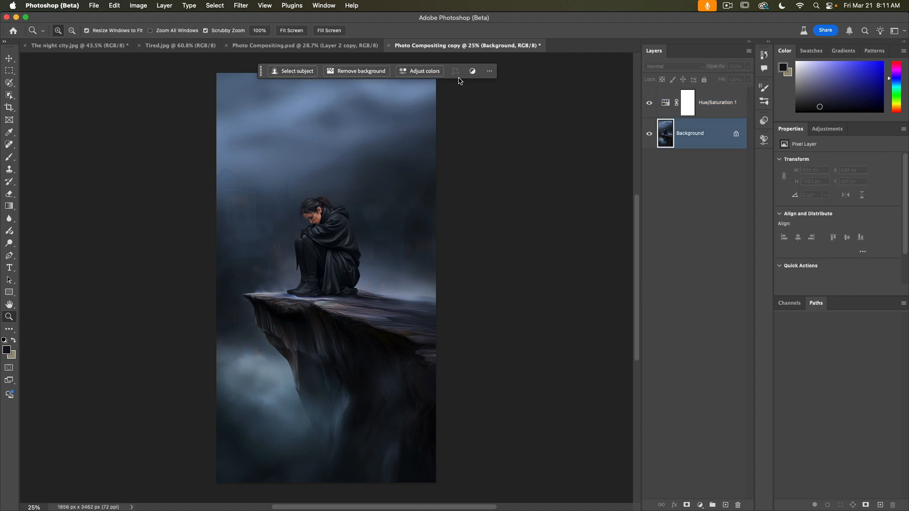
pyautogui.click(433, 72)
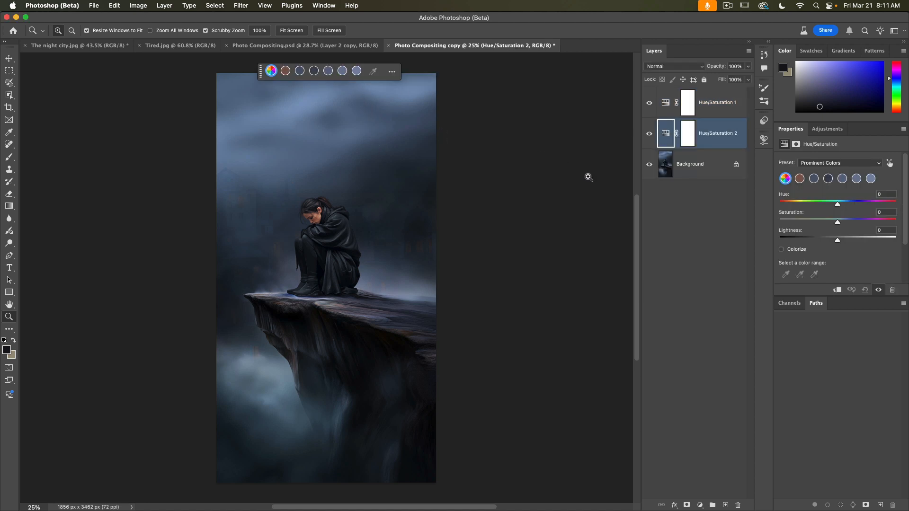
pyautogui.click(716, 108)
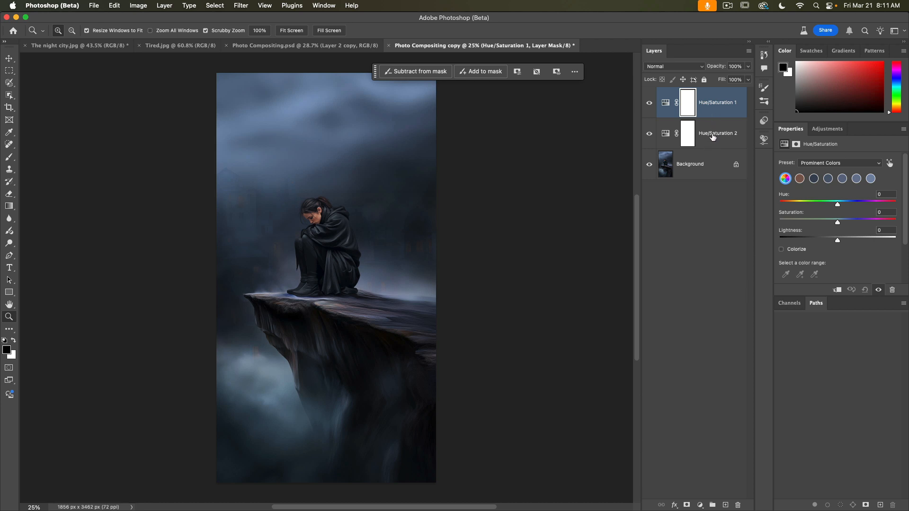
pyautogui.keyDown('shift'); pyautogui.click(713, 137); pyautogui.keyUp('shift')
pyautogui.press('BackSpace')
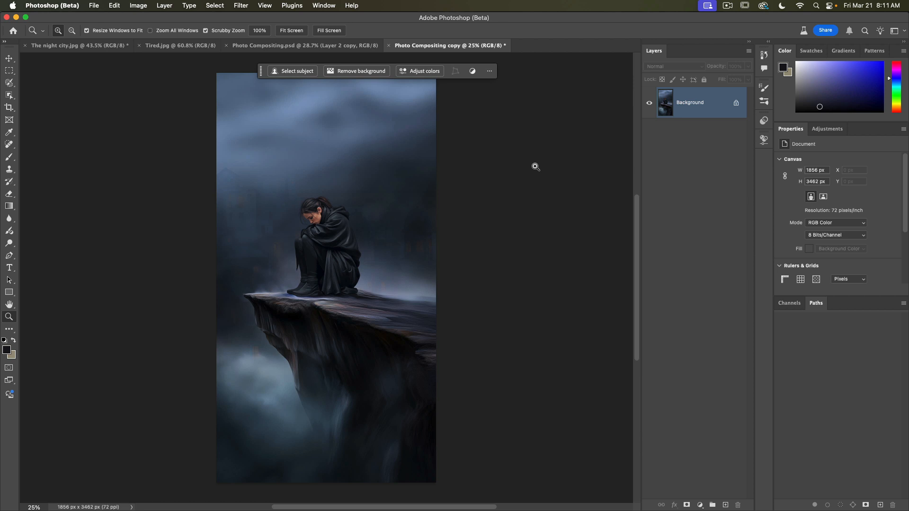
# Step: Apply a Camera Raw Filter with Exposure -0.35, Contrast +8 and Highlights +64
pyautogui.click(243, 6)
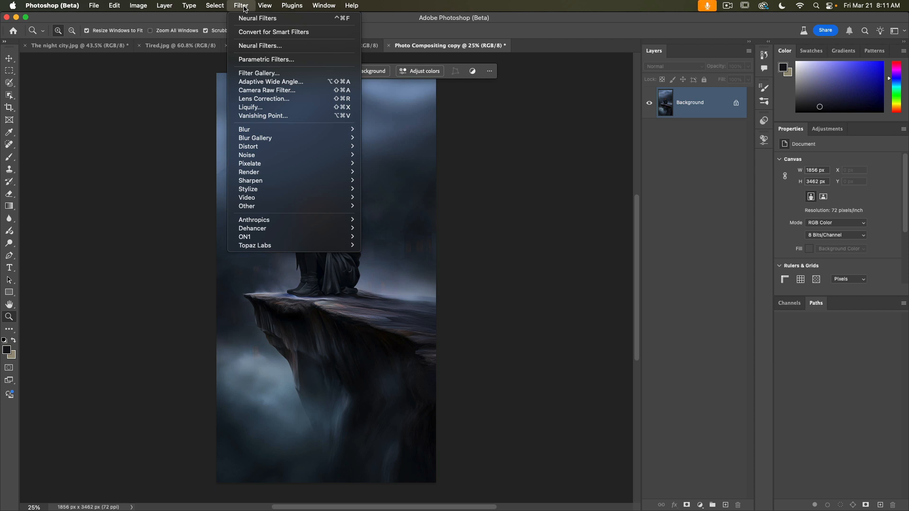
pyautogui.click(261, 91)
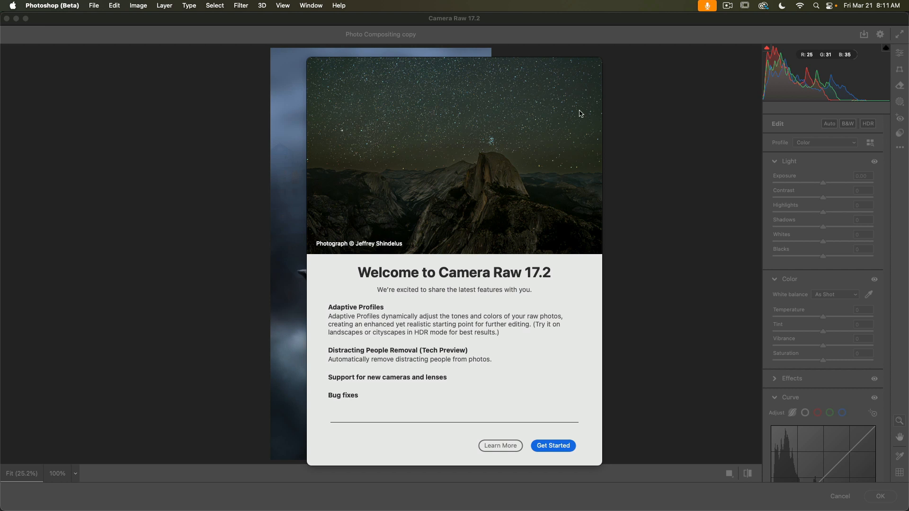
pyautogui.click(559, 448)
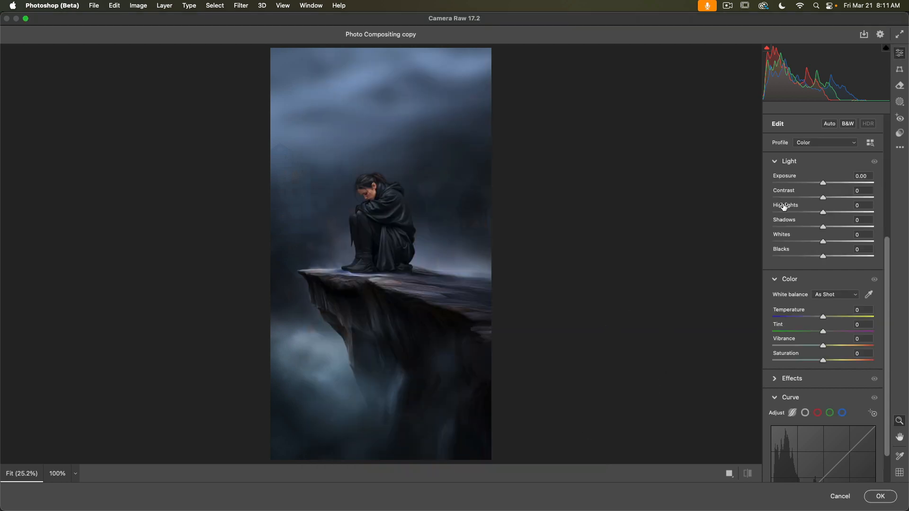
pyautogui.moveTo(784, 206)
pyautogui.moveTo(822, 184); pyautogui.dragTo(815, 183)
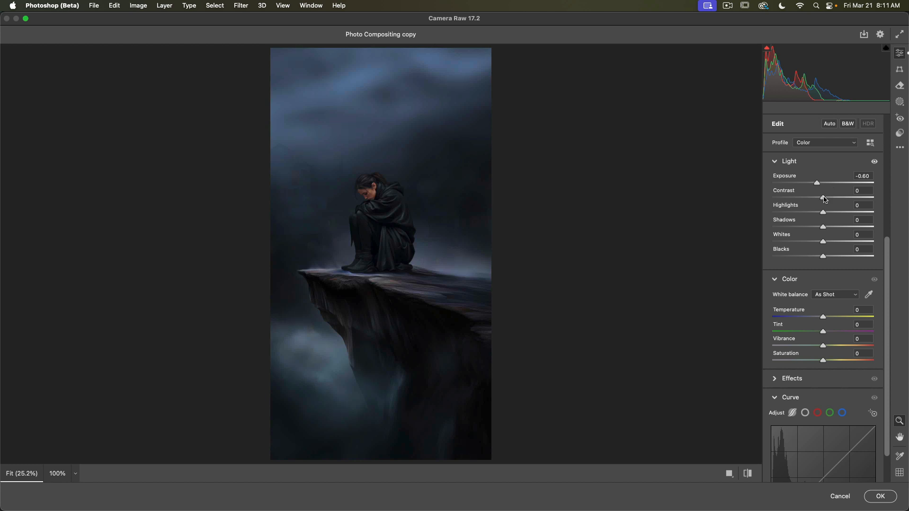
pyautogui.moveTo(824, 200); pyautogui.dragTo(829, 200)
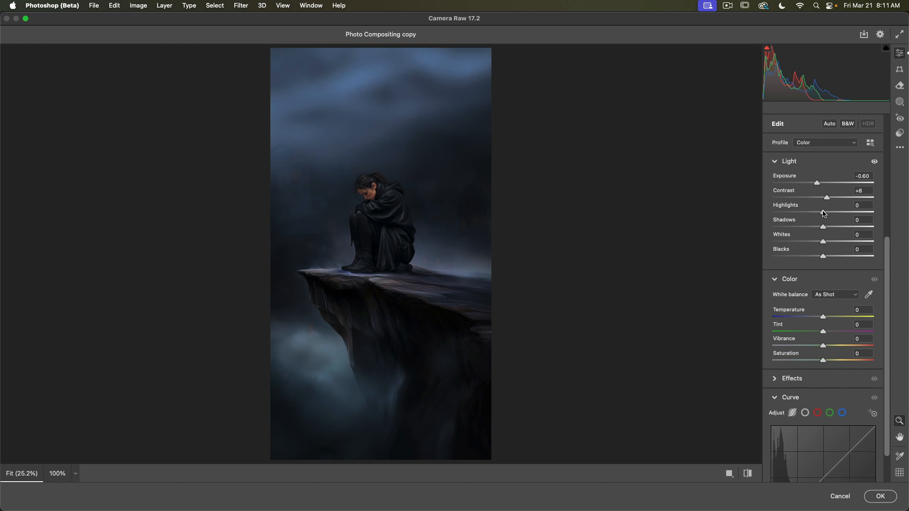
pyautogui.moveTo(824, 214); pyautogui.dragTo(856, 214)
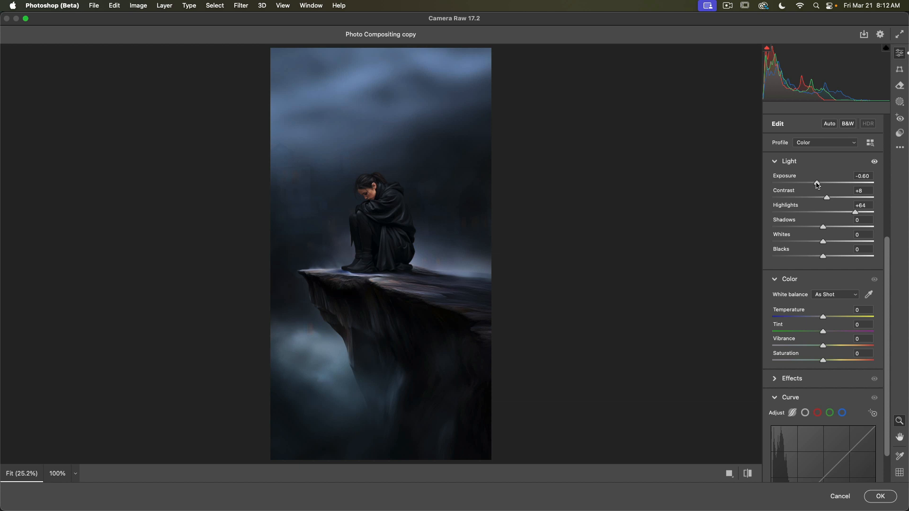
pyautogui.moveTo(816, 185); pyautogui.dragTo(820, 185)
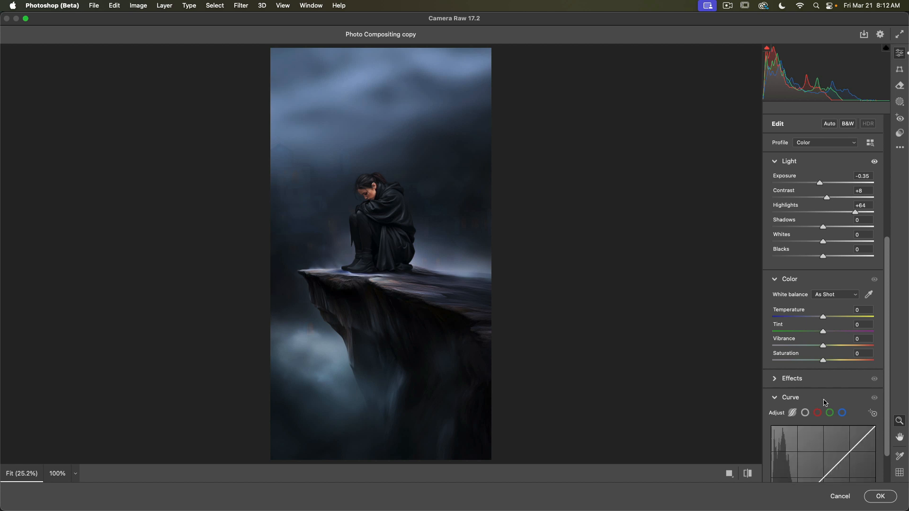
pyautogui.click(881, 497)
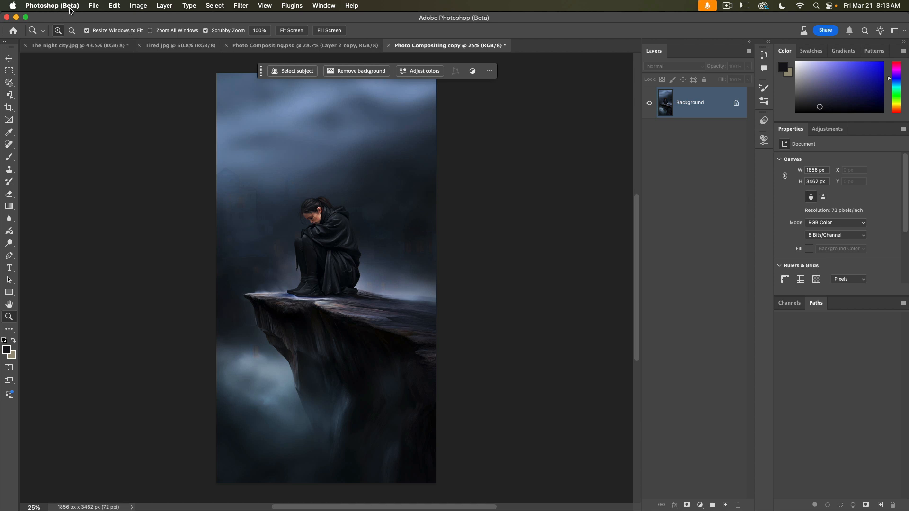
# Step: Add a Rain Filter from the Parametric Filters and randomize its seed
pyautogui.click(241, 6)
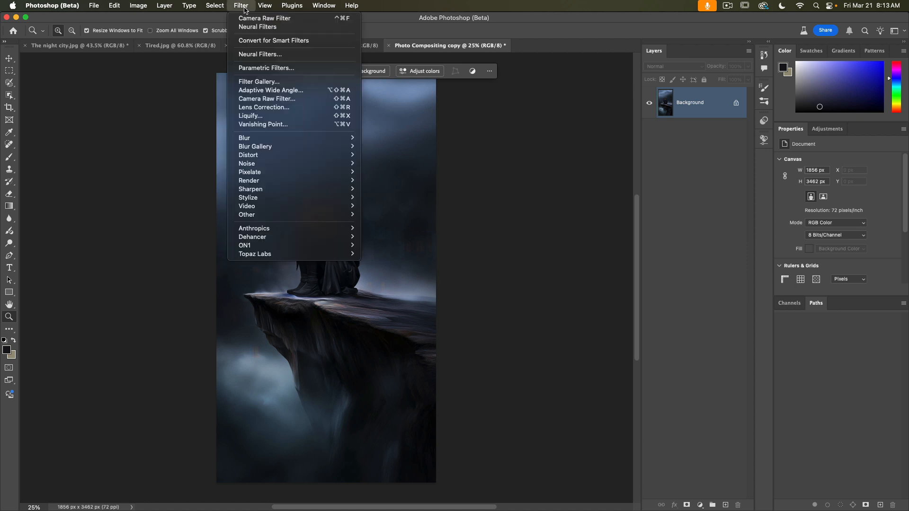
pyautogui.click(294, 70)
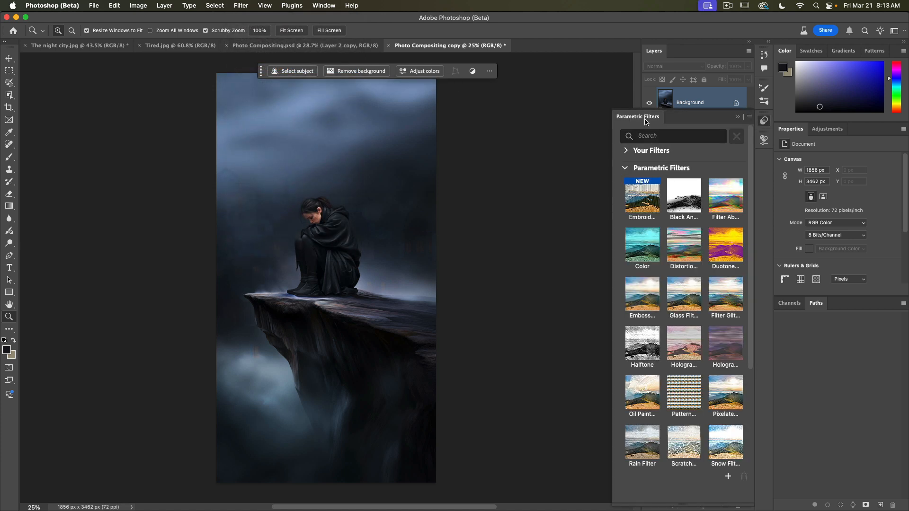
pyautogui.scroll(-6, 662, 277)
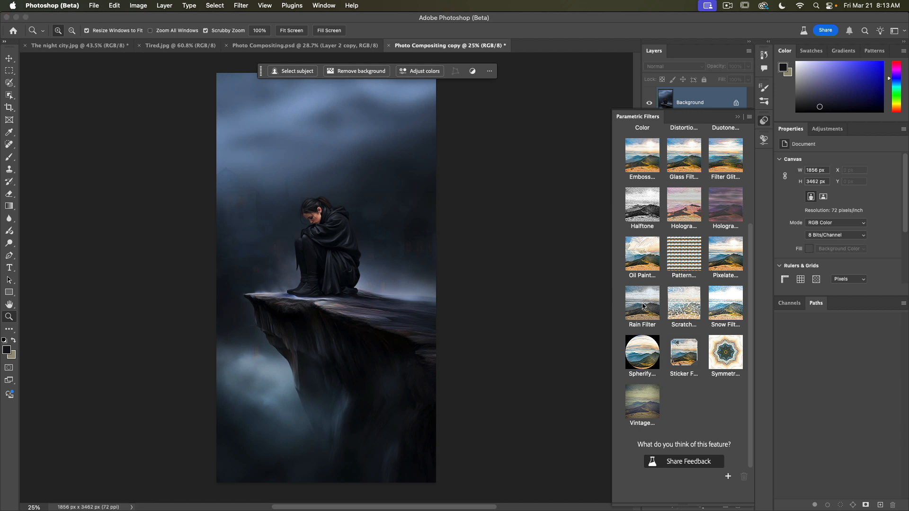
pyautogui.click(647, 292)
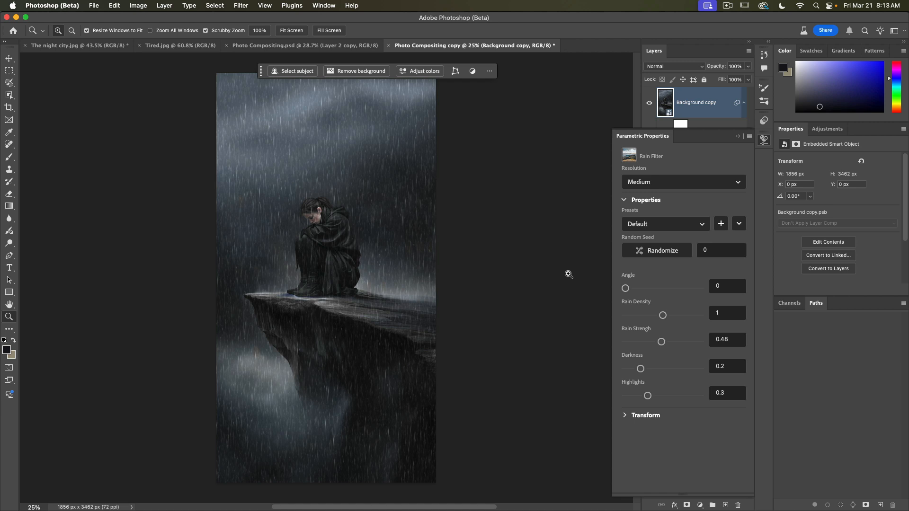
pyautogui.click(658, 255)
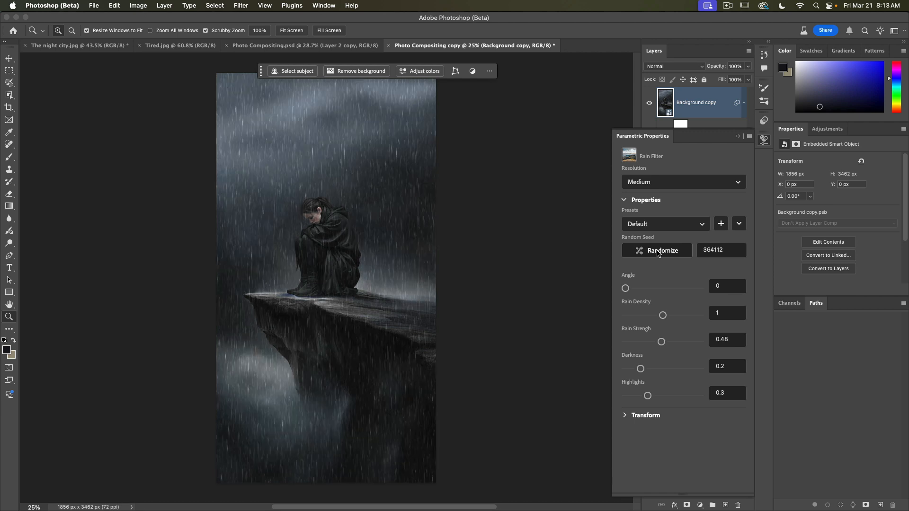
# Step: Switch the rain filter to the Light Rain preset and set its Angle to 149 and Darkness to 0.07
pyautogui.hscroll(1, 659, 254)
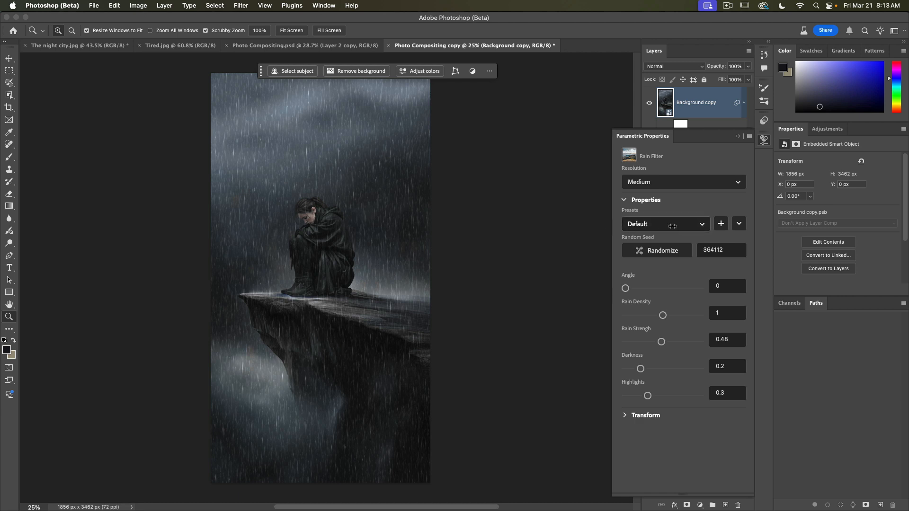
pyautogui.click(702, 226)
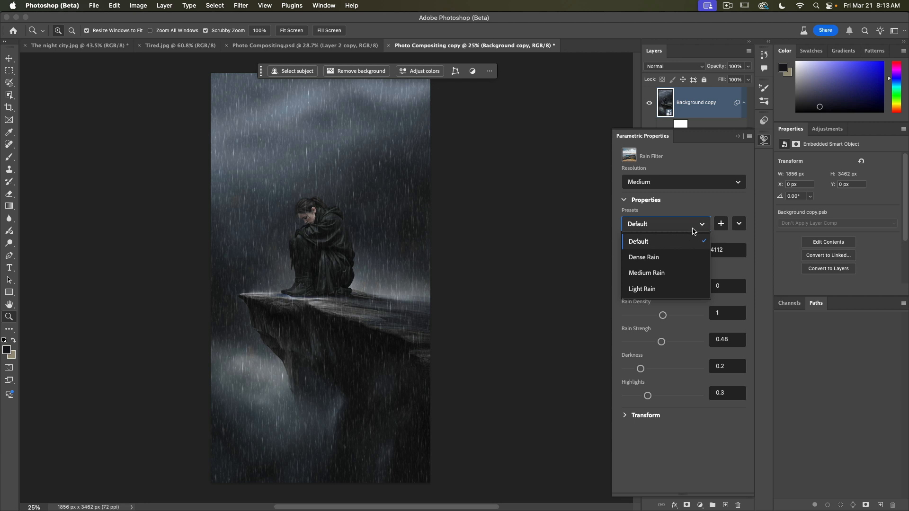
pyautogui.click(656, 295)
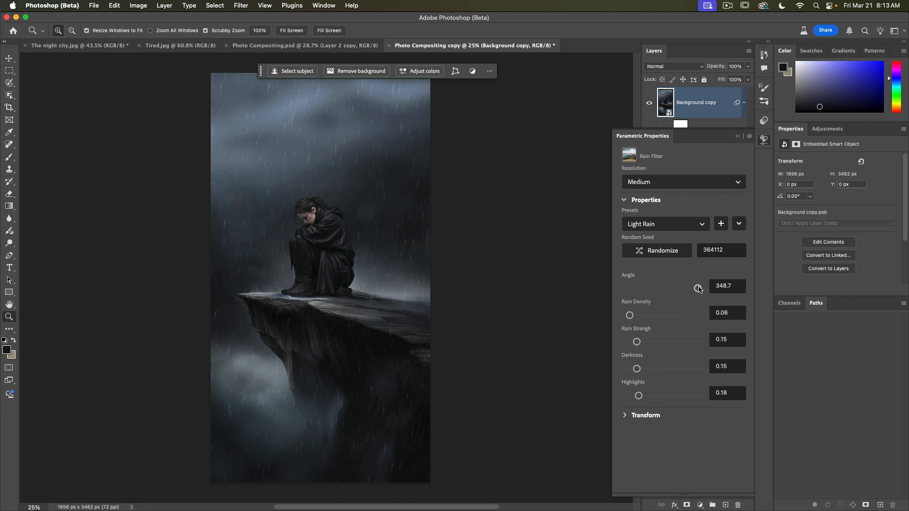
pyautogui.moveTo(699, 289); pyautogui.dragTo(657, 290)
pyautogui.moveTo(637, 368); pyautogui.dragTo(632, 370)
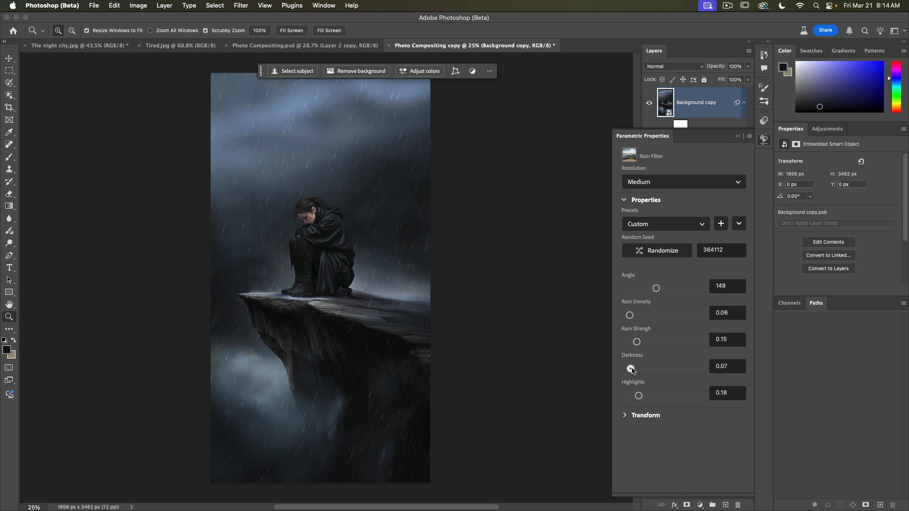